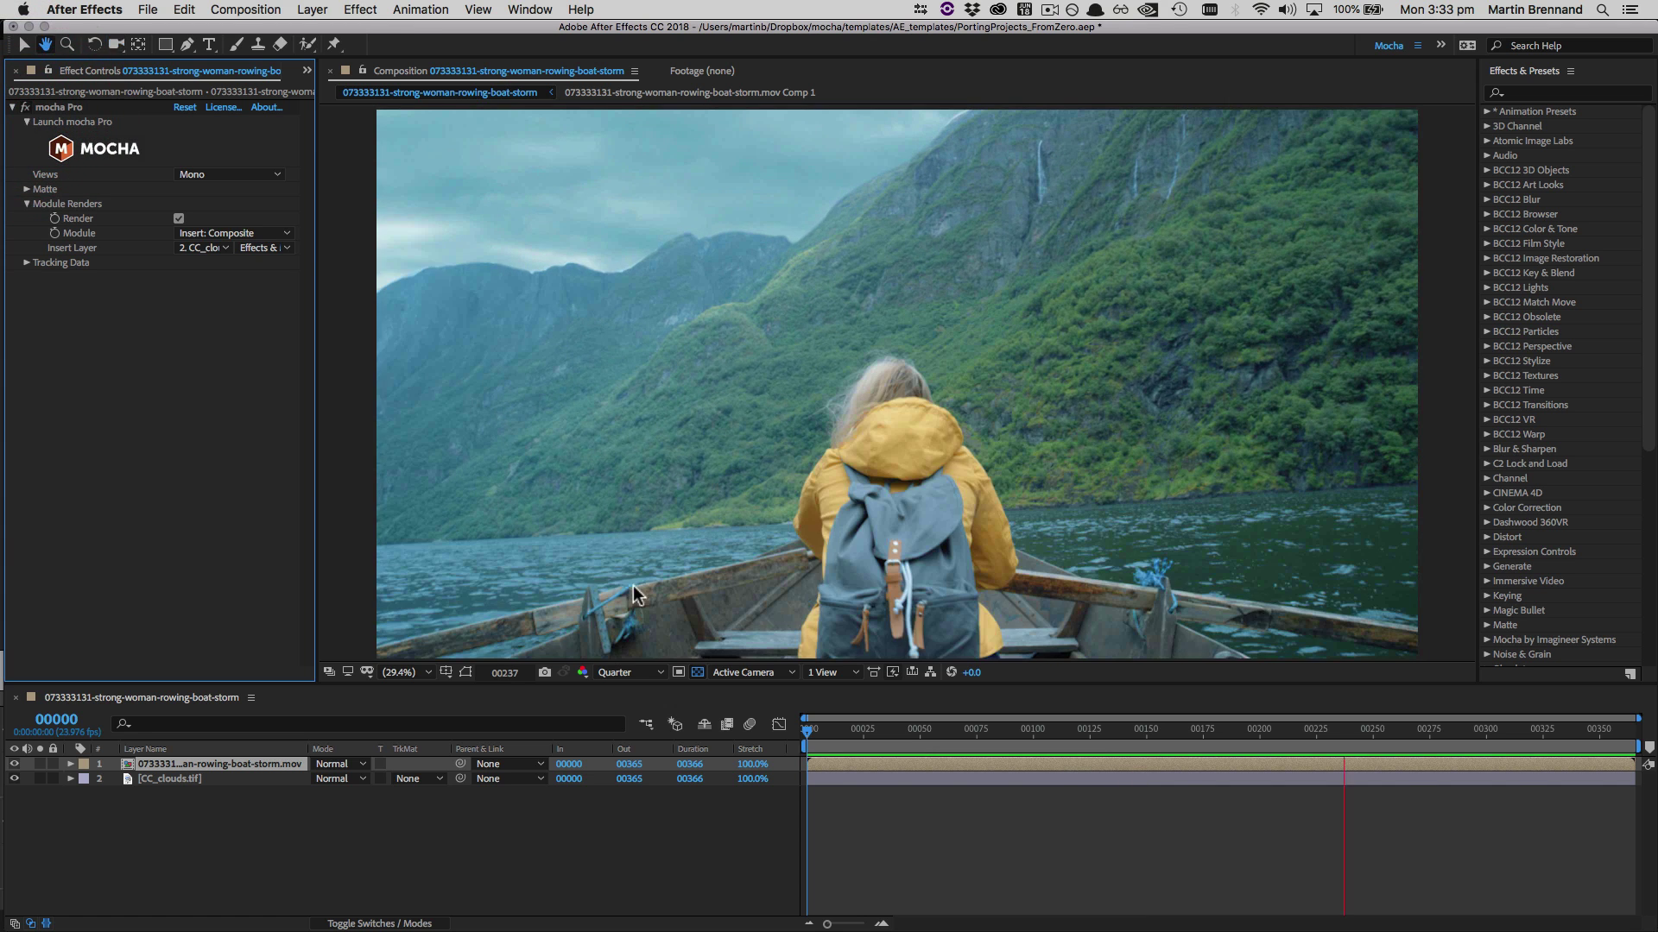
Step: Preview the clouds layer, then open Mocha and view the mountain mask's matte
click(40, 779)
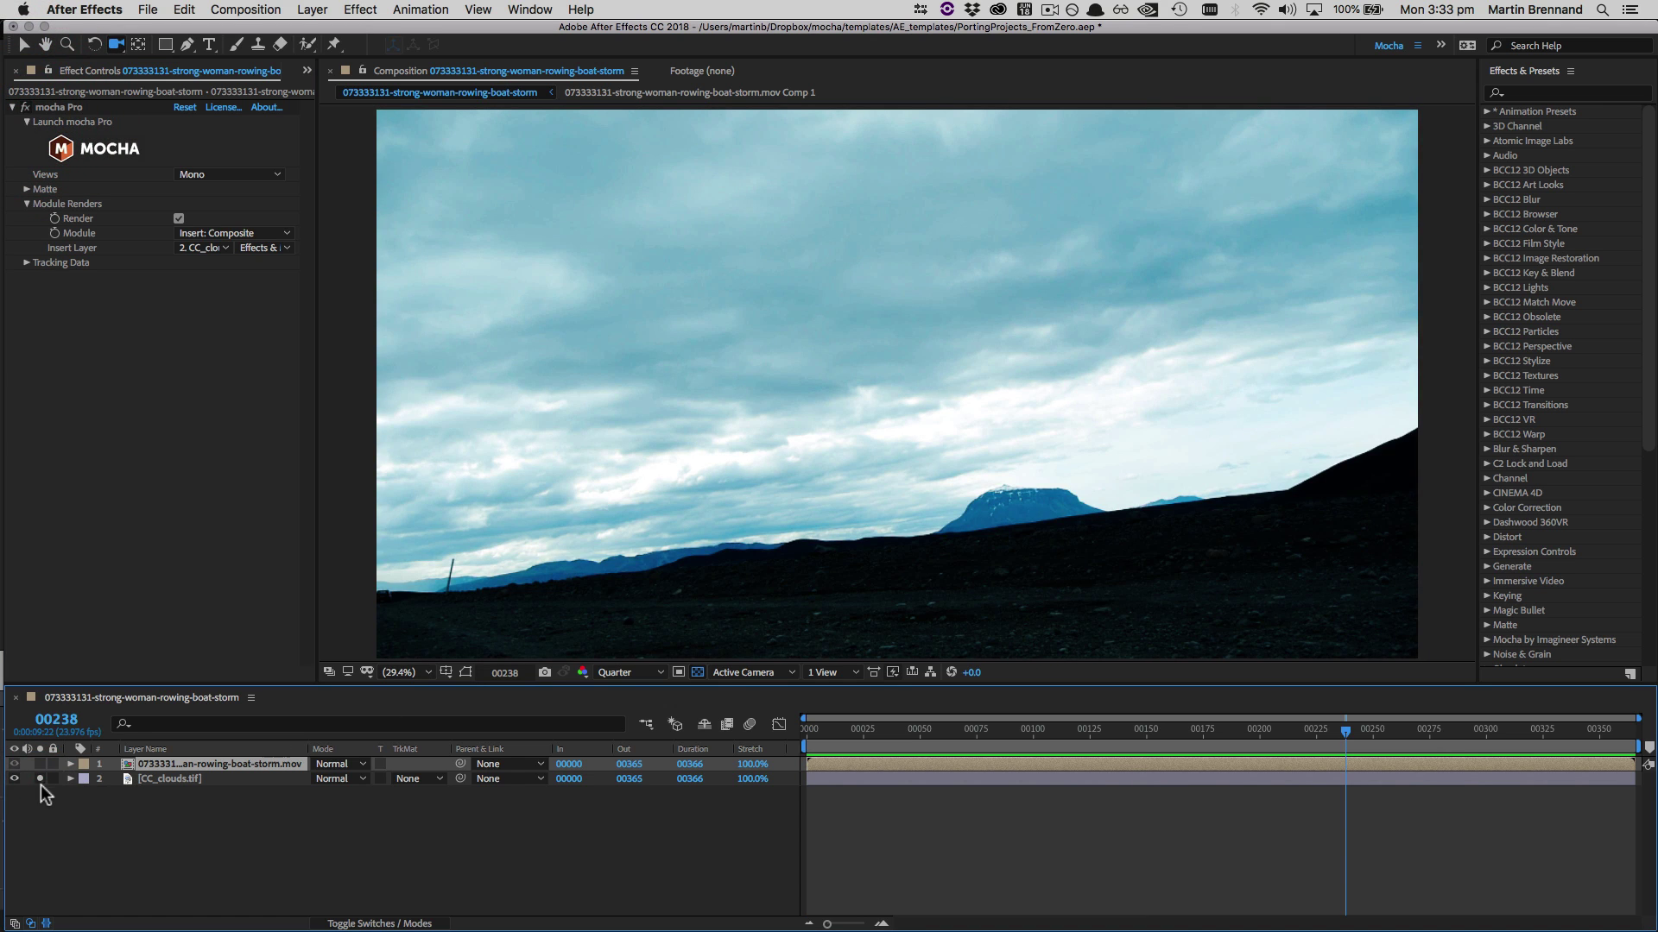
click(40, 779)
click(78, 152)
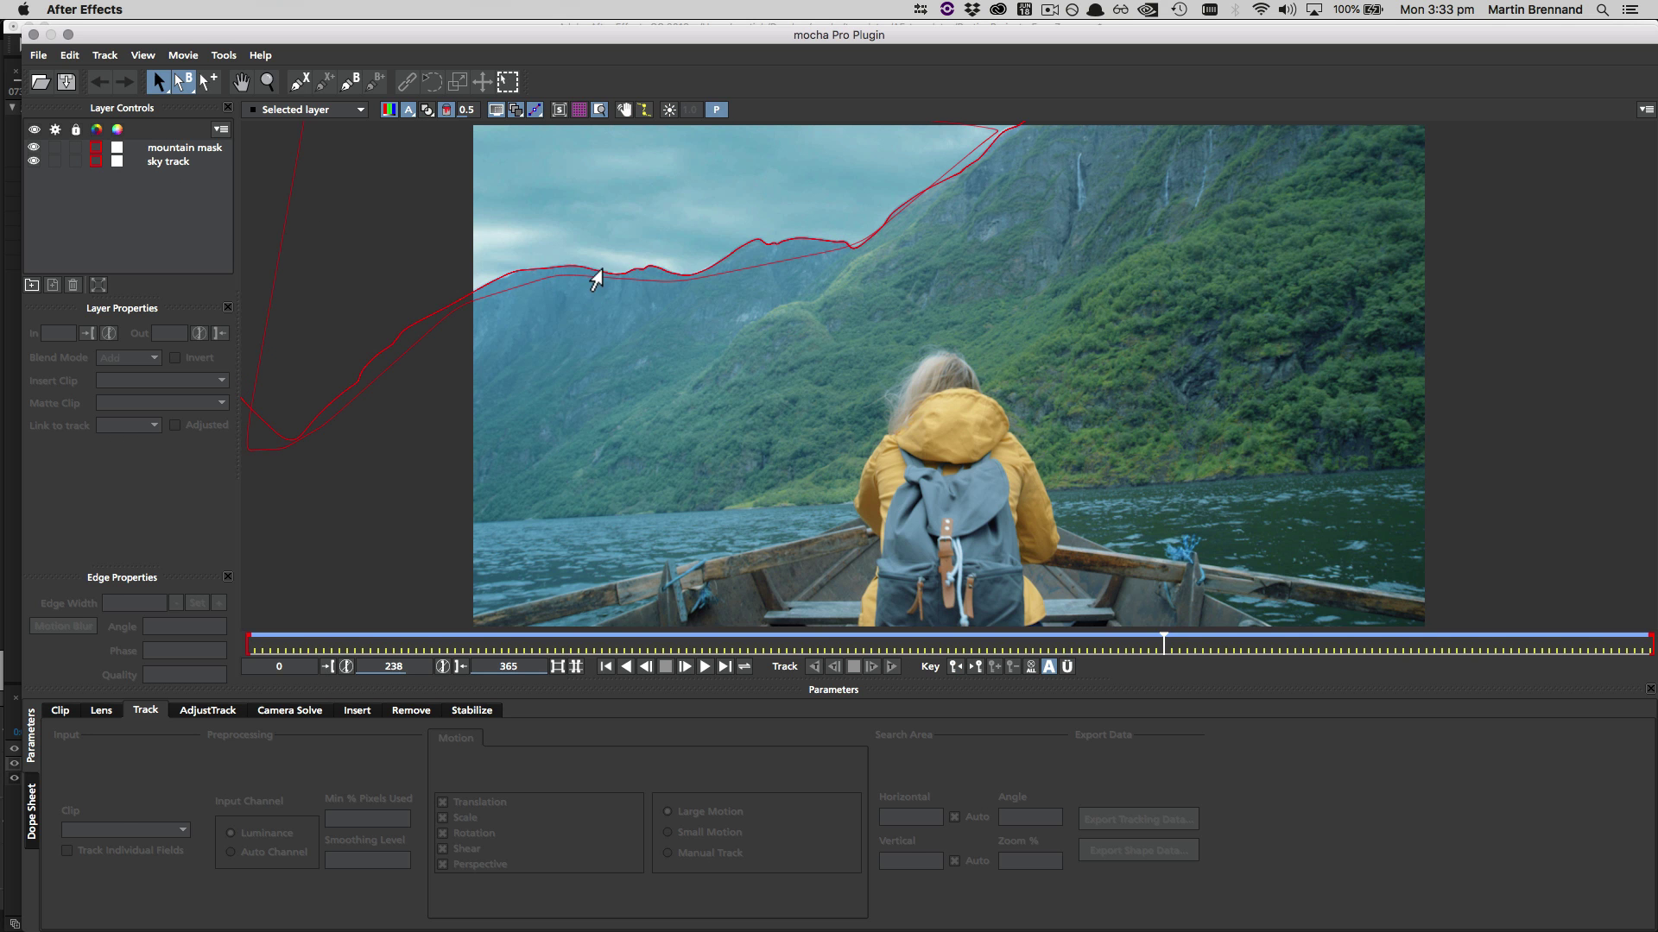
click(595, 273)
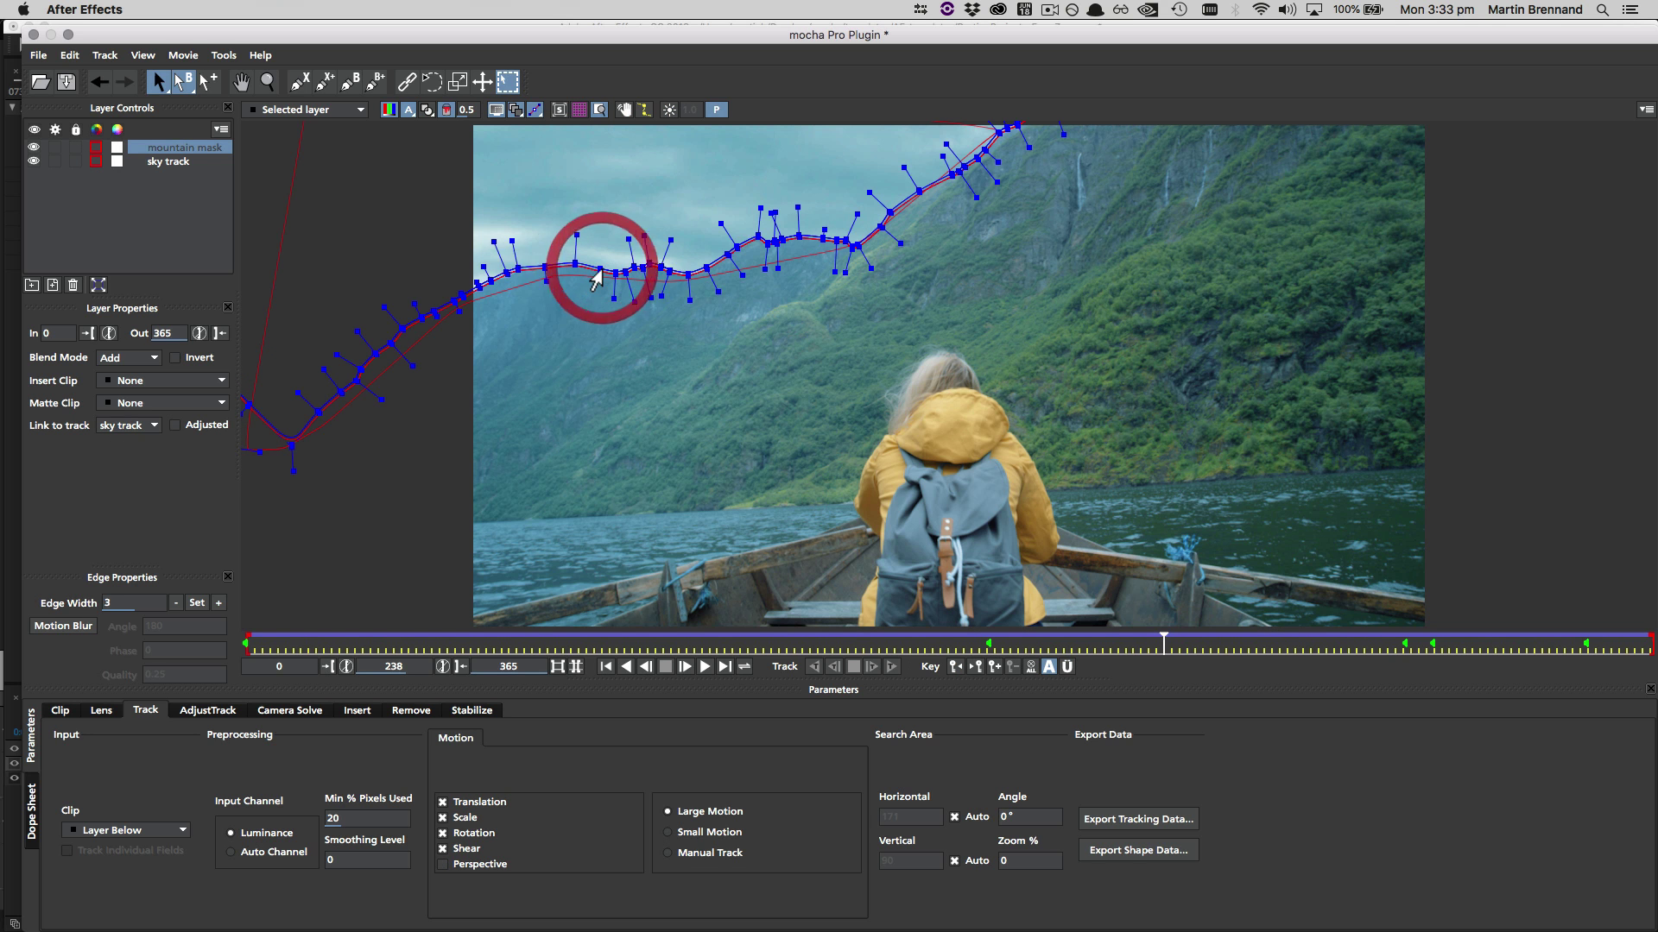
click(441, 115)
Step: Return to frame 0 and review the sky track's Insert settings
click(322, 646)
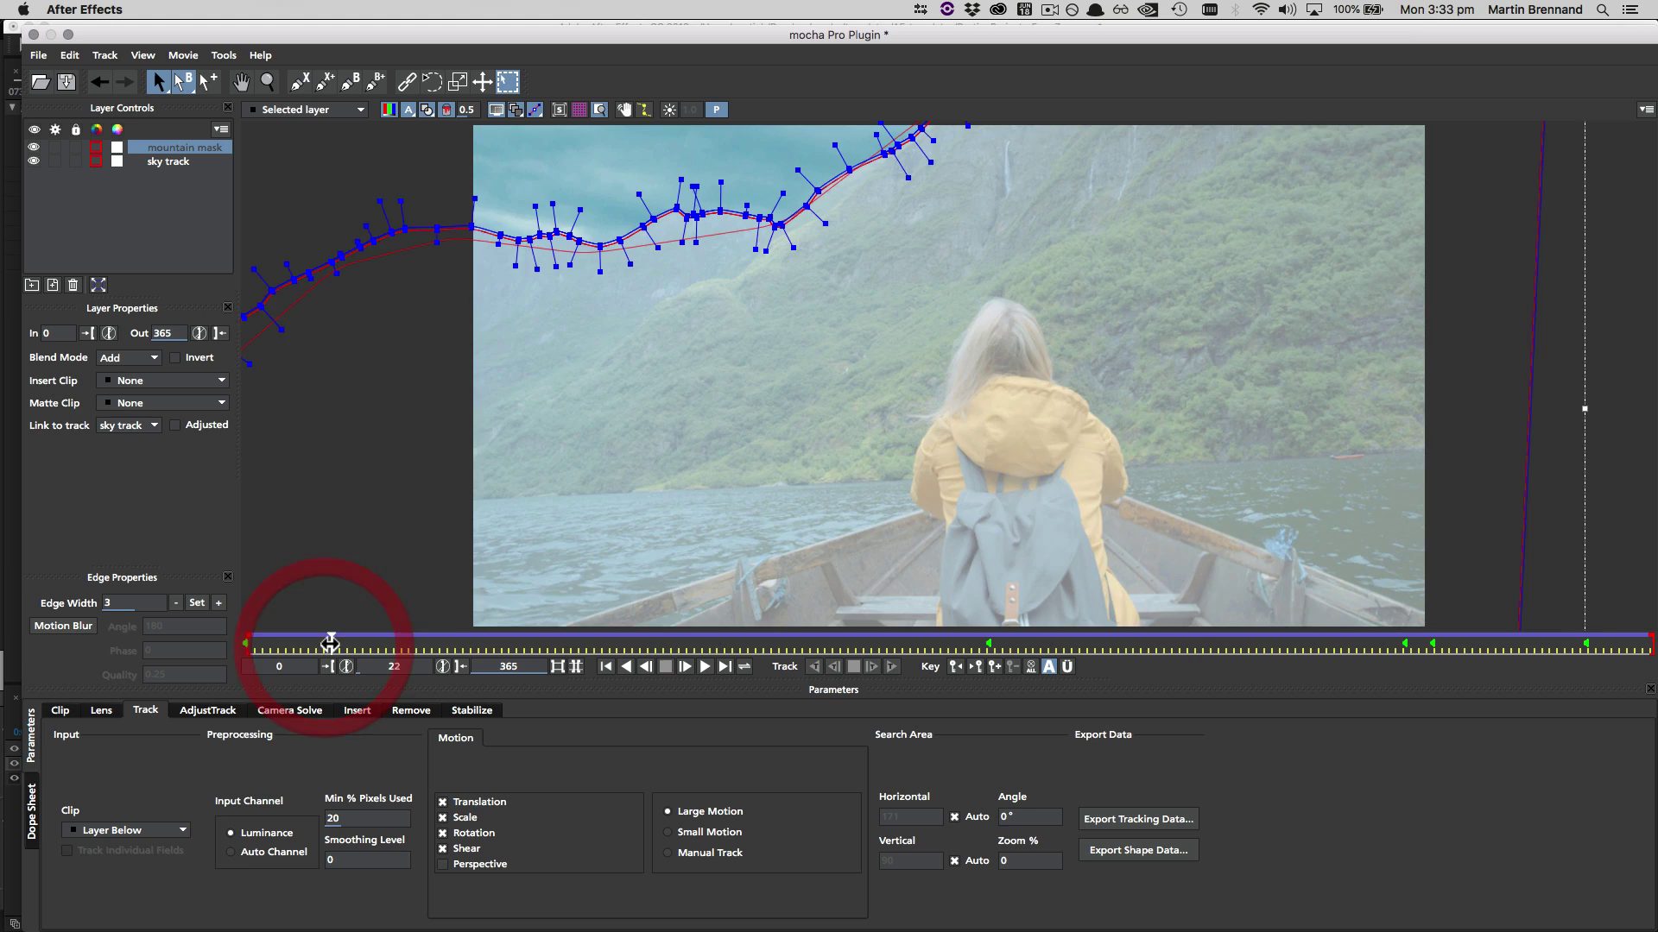
drag(239, 609, 4, 620)
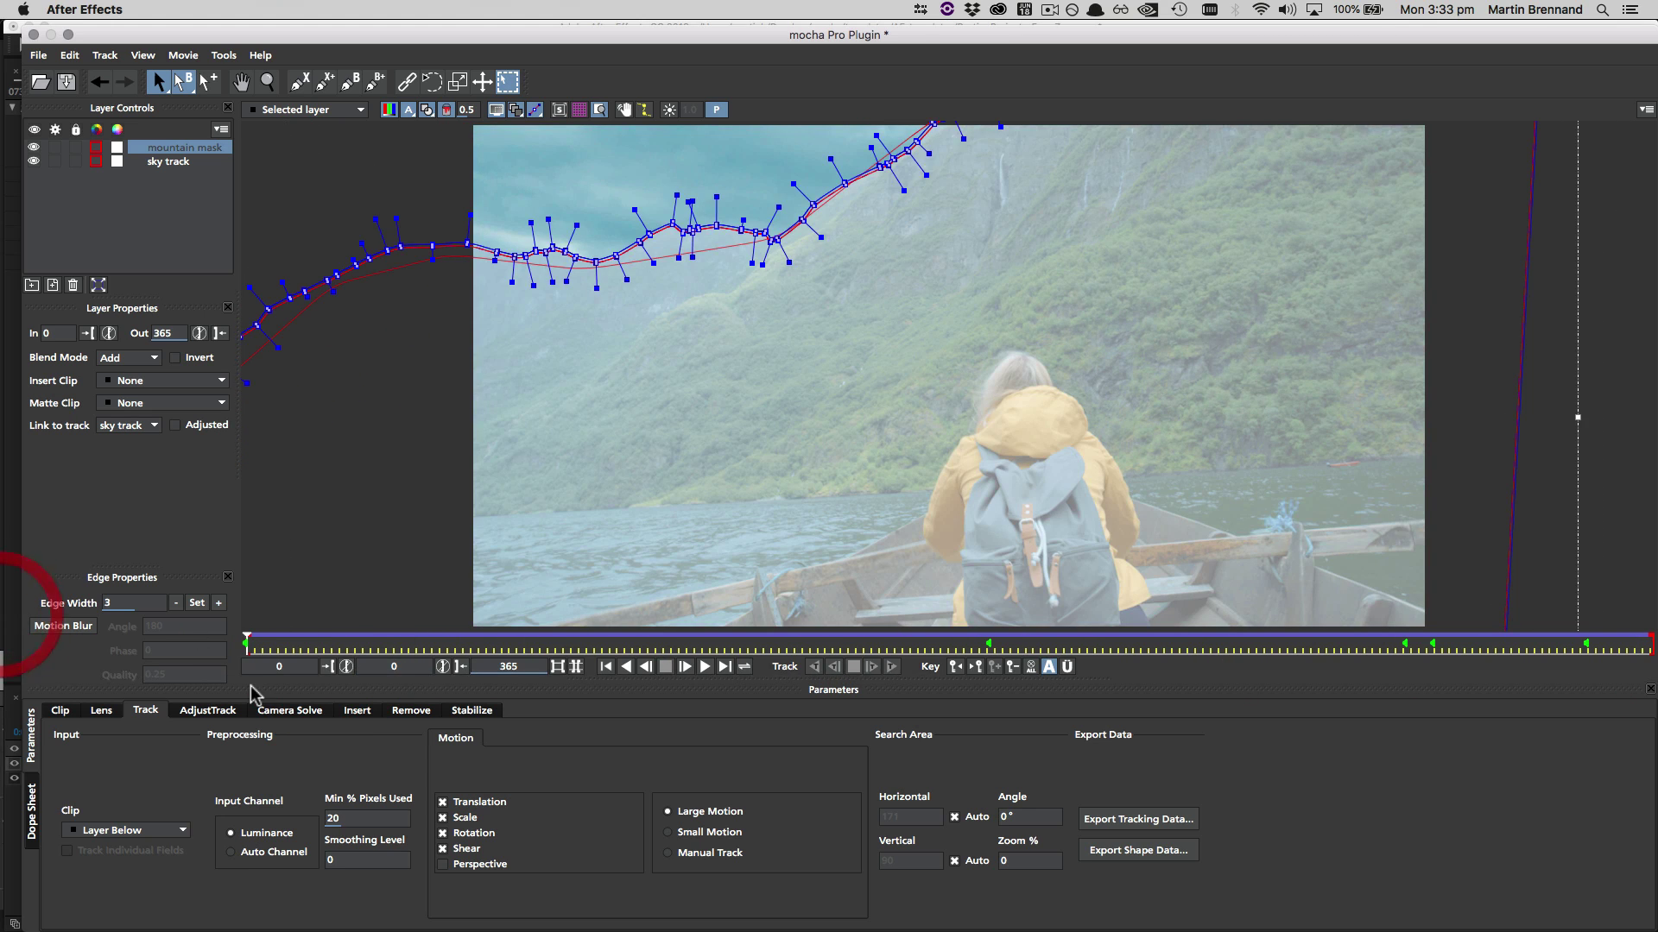
click(357, 710)
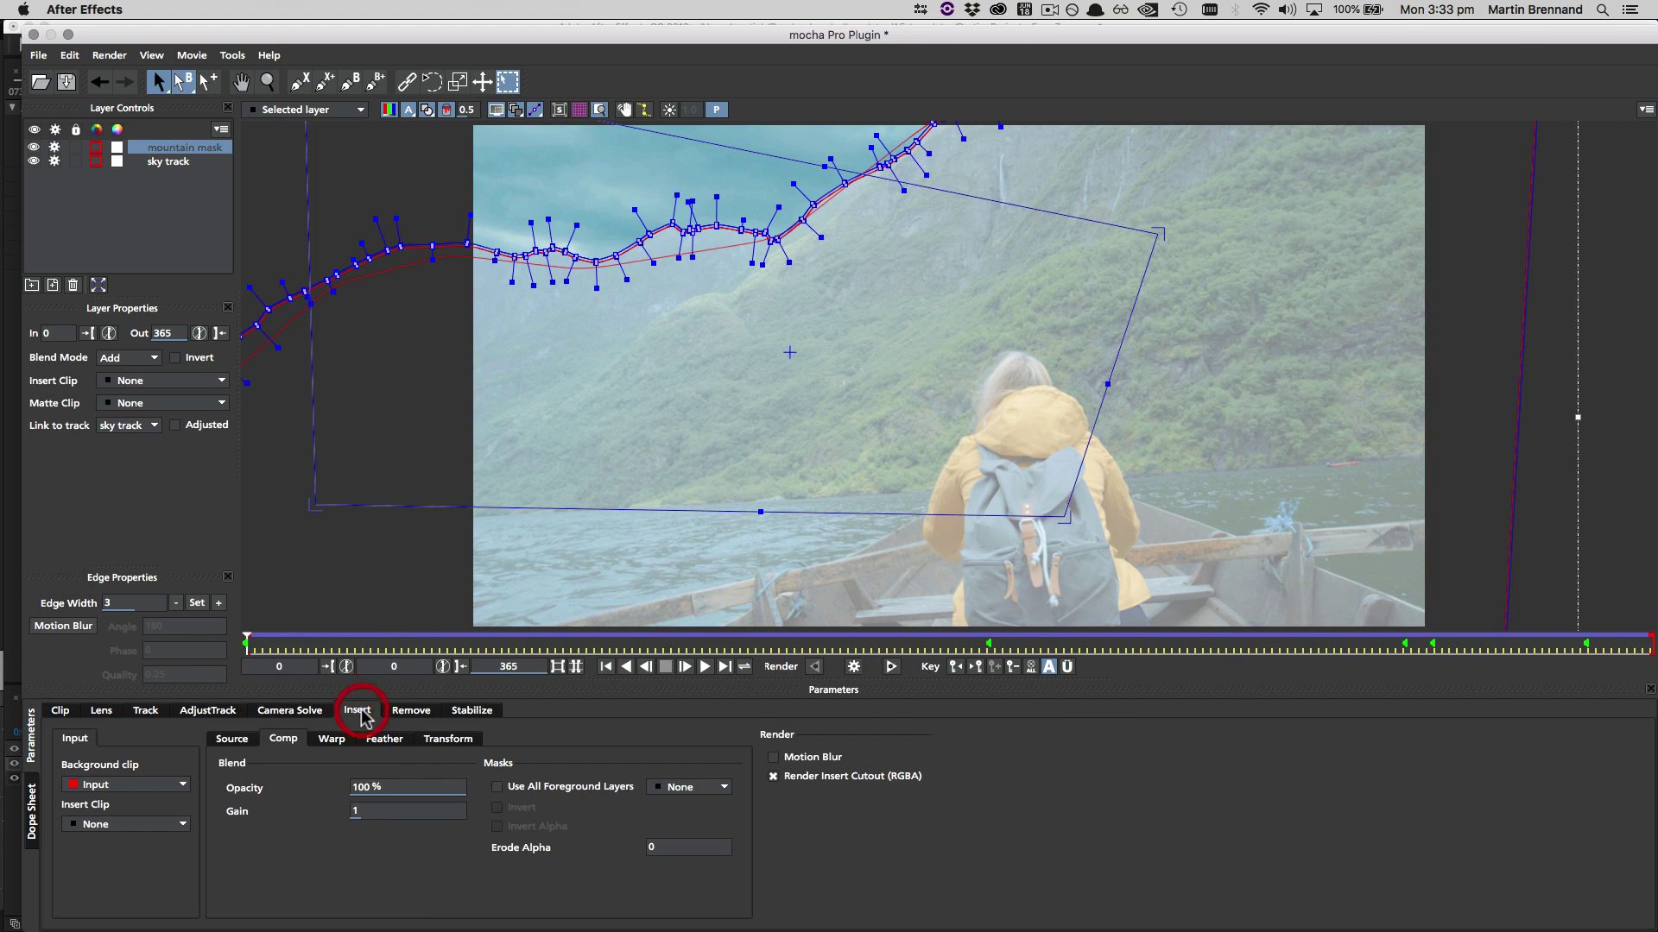
click(166, 163)
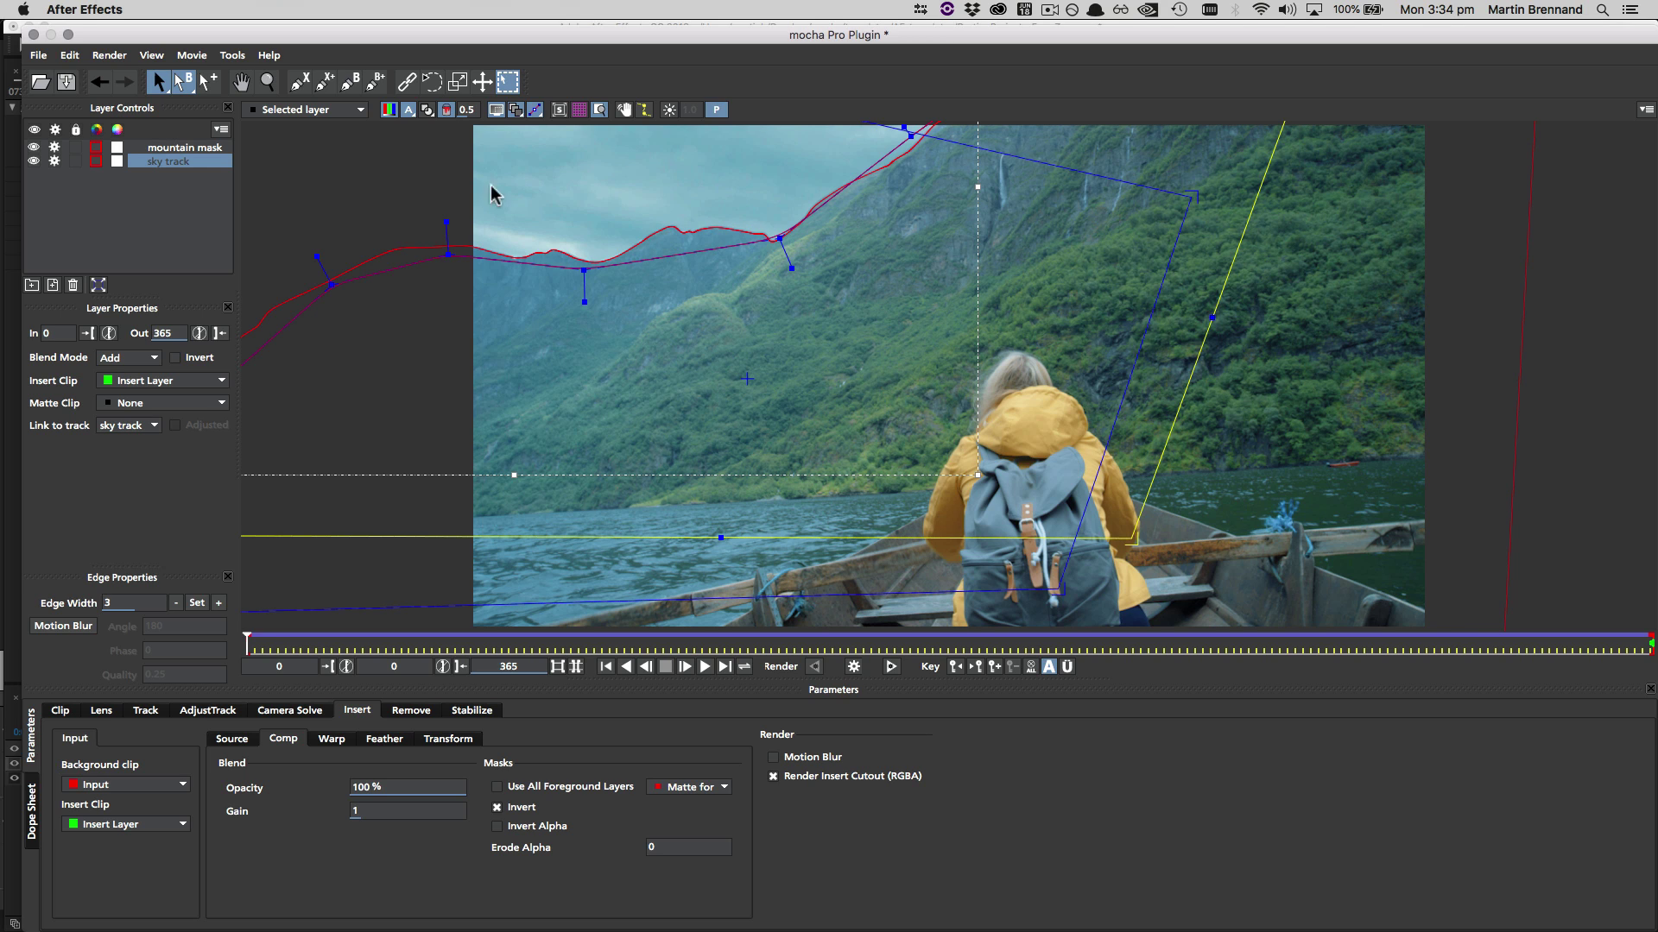
click(39, 55)
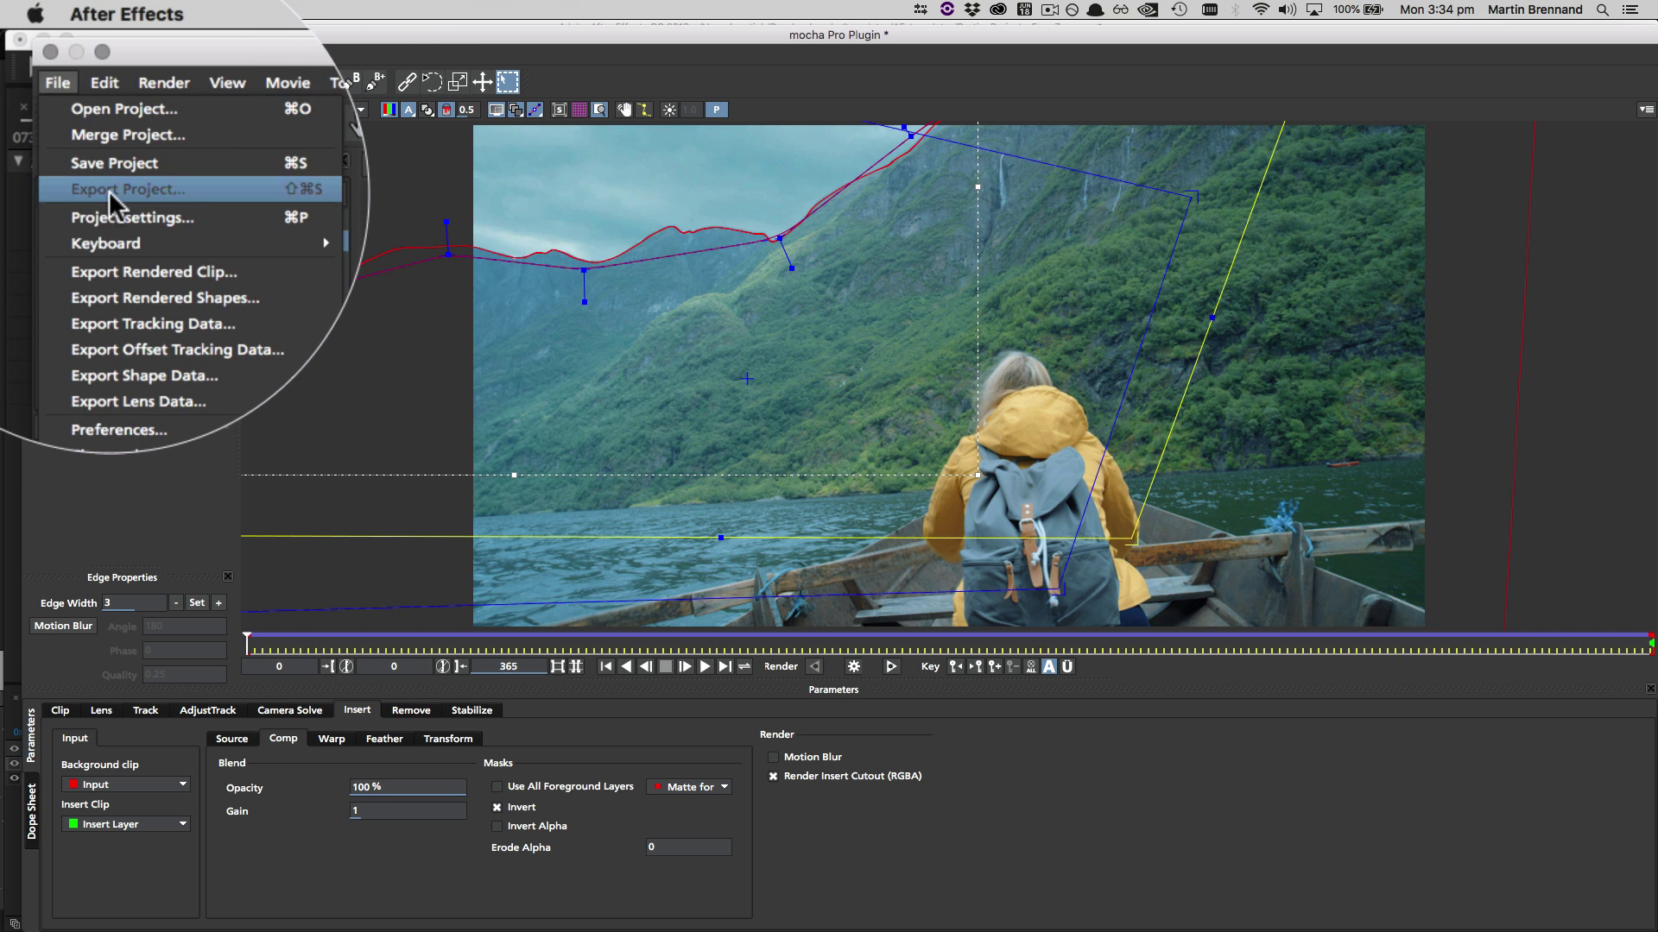
Step: Export Rowing_Sky_Insert_FromZero.mocha over the old file, then close Mocha saving changes
click(72, 125)
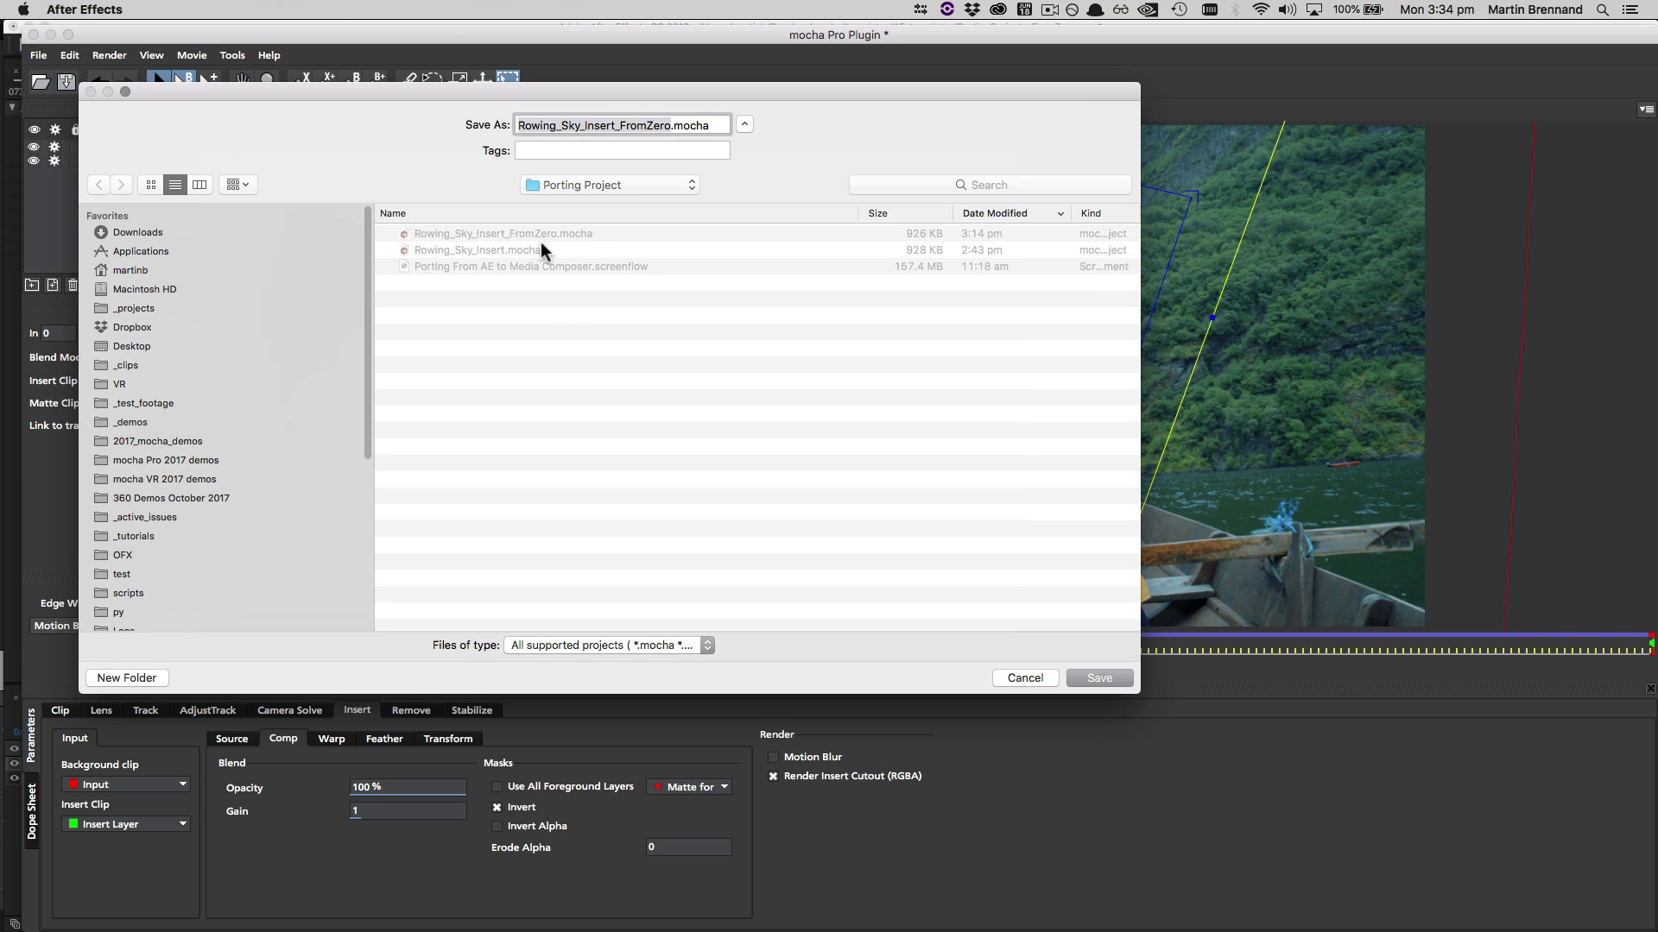
click(518, 231)
click(1131, 681)
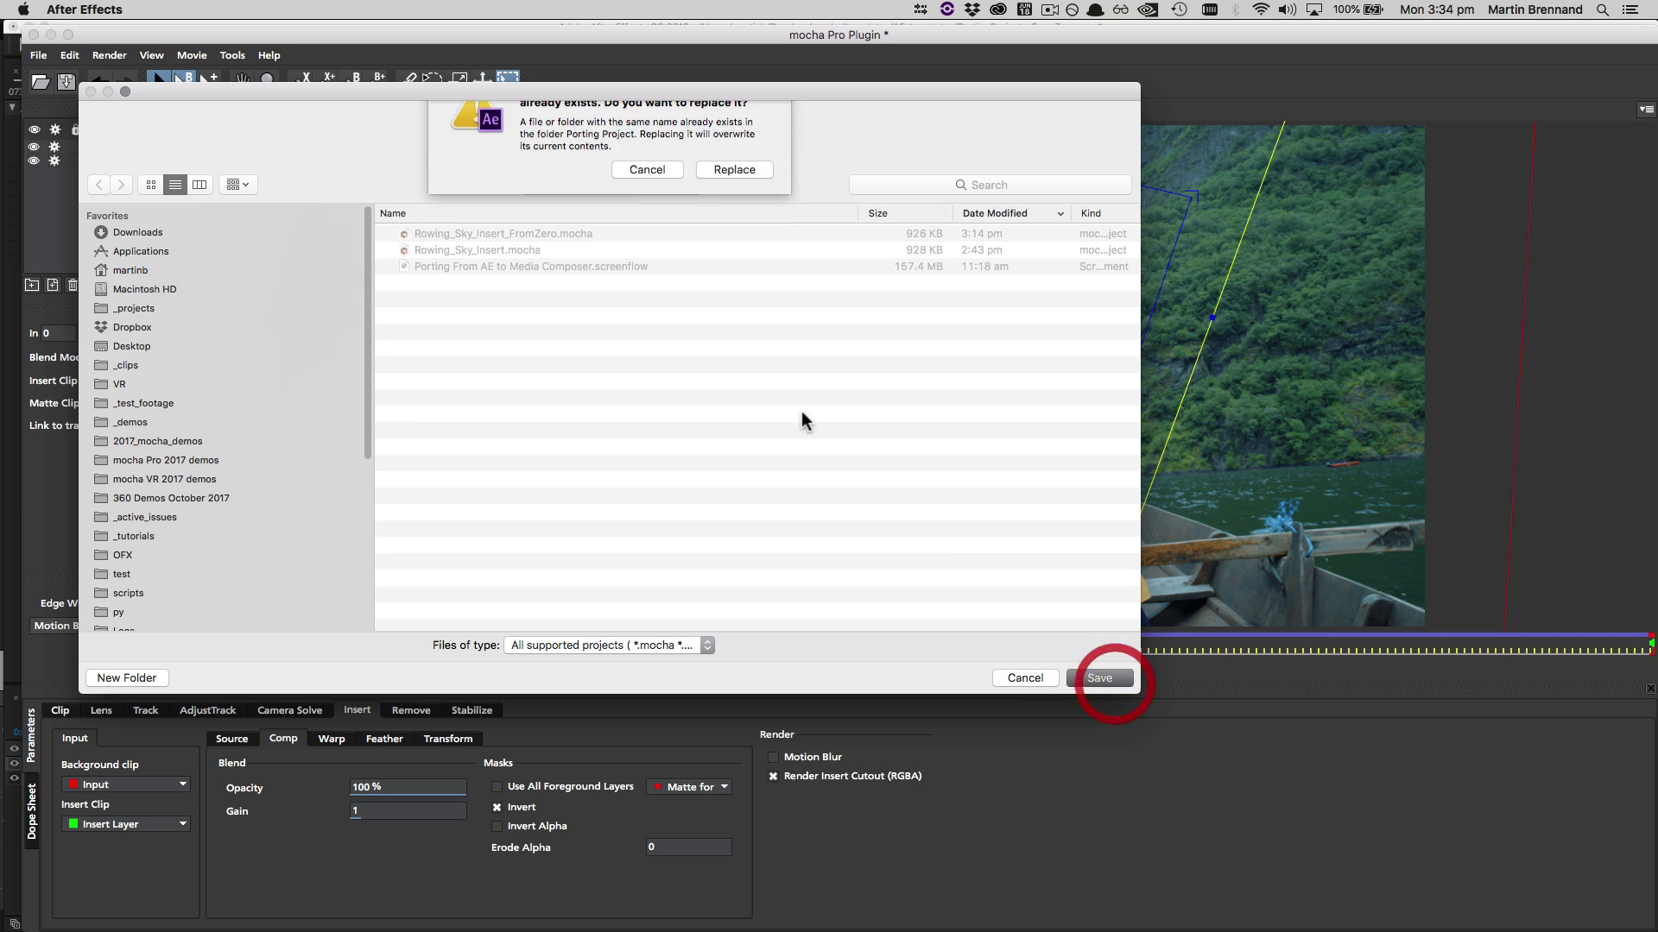
click(744, 206)
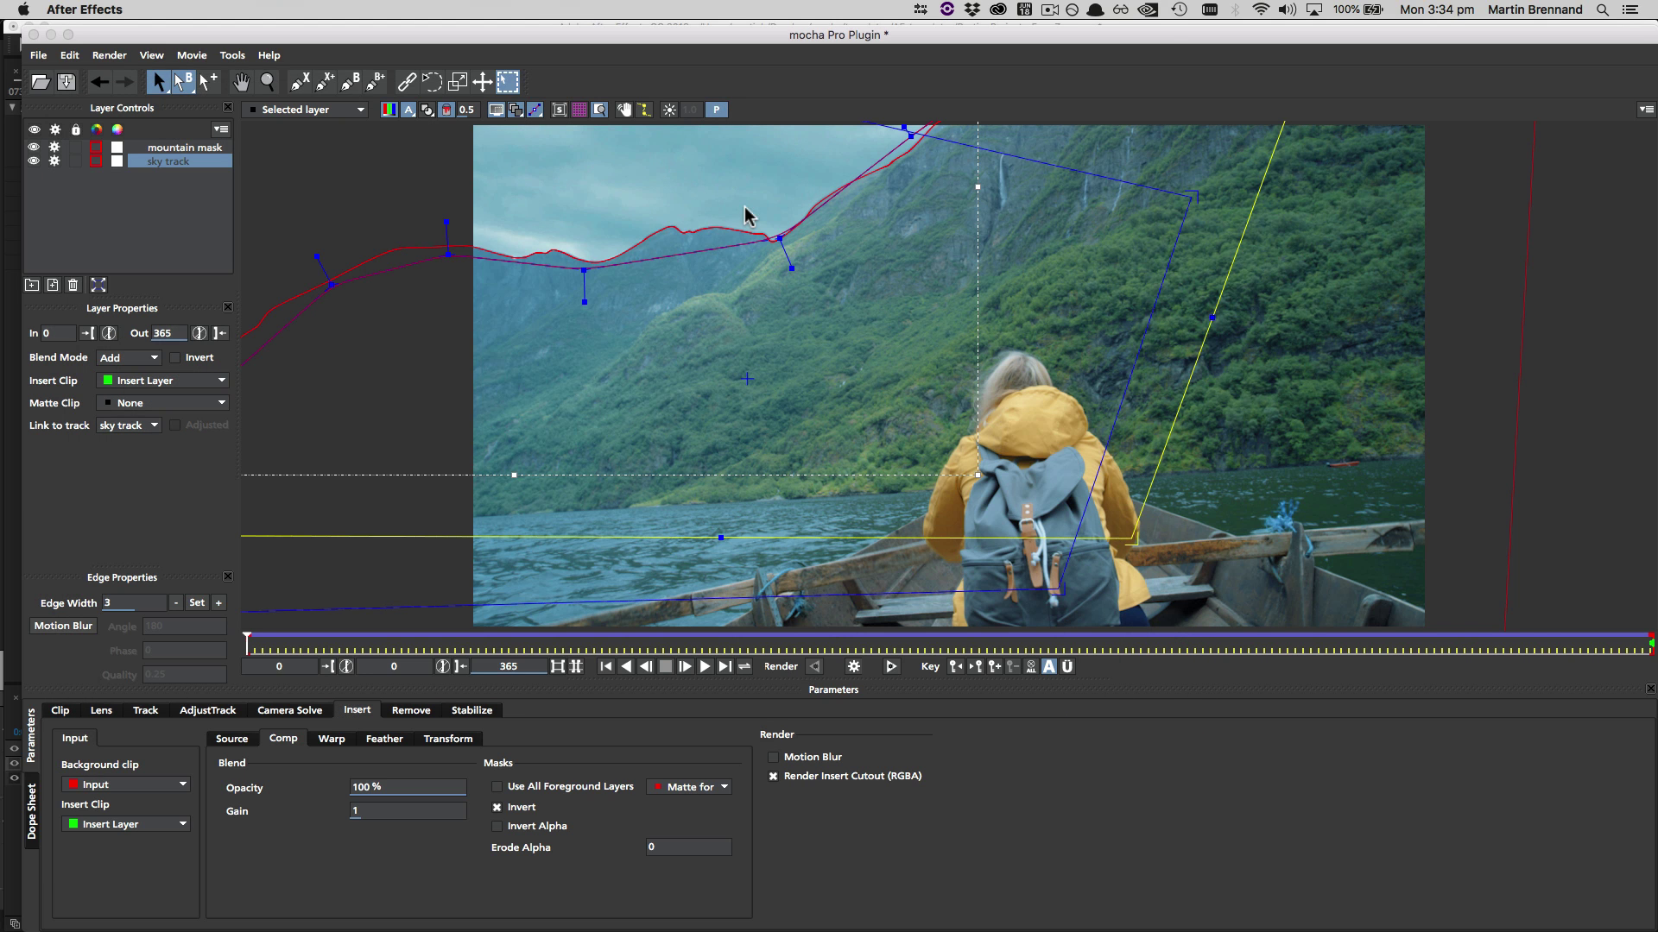
click(33, 34)
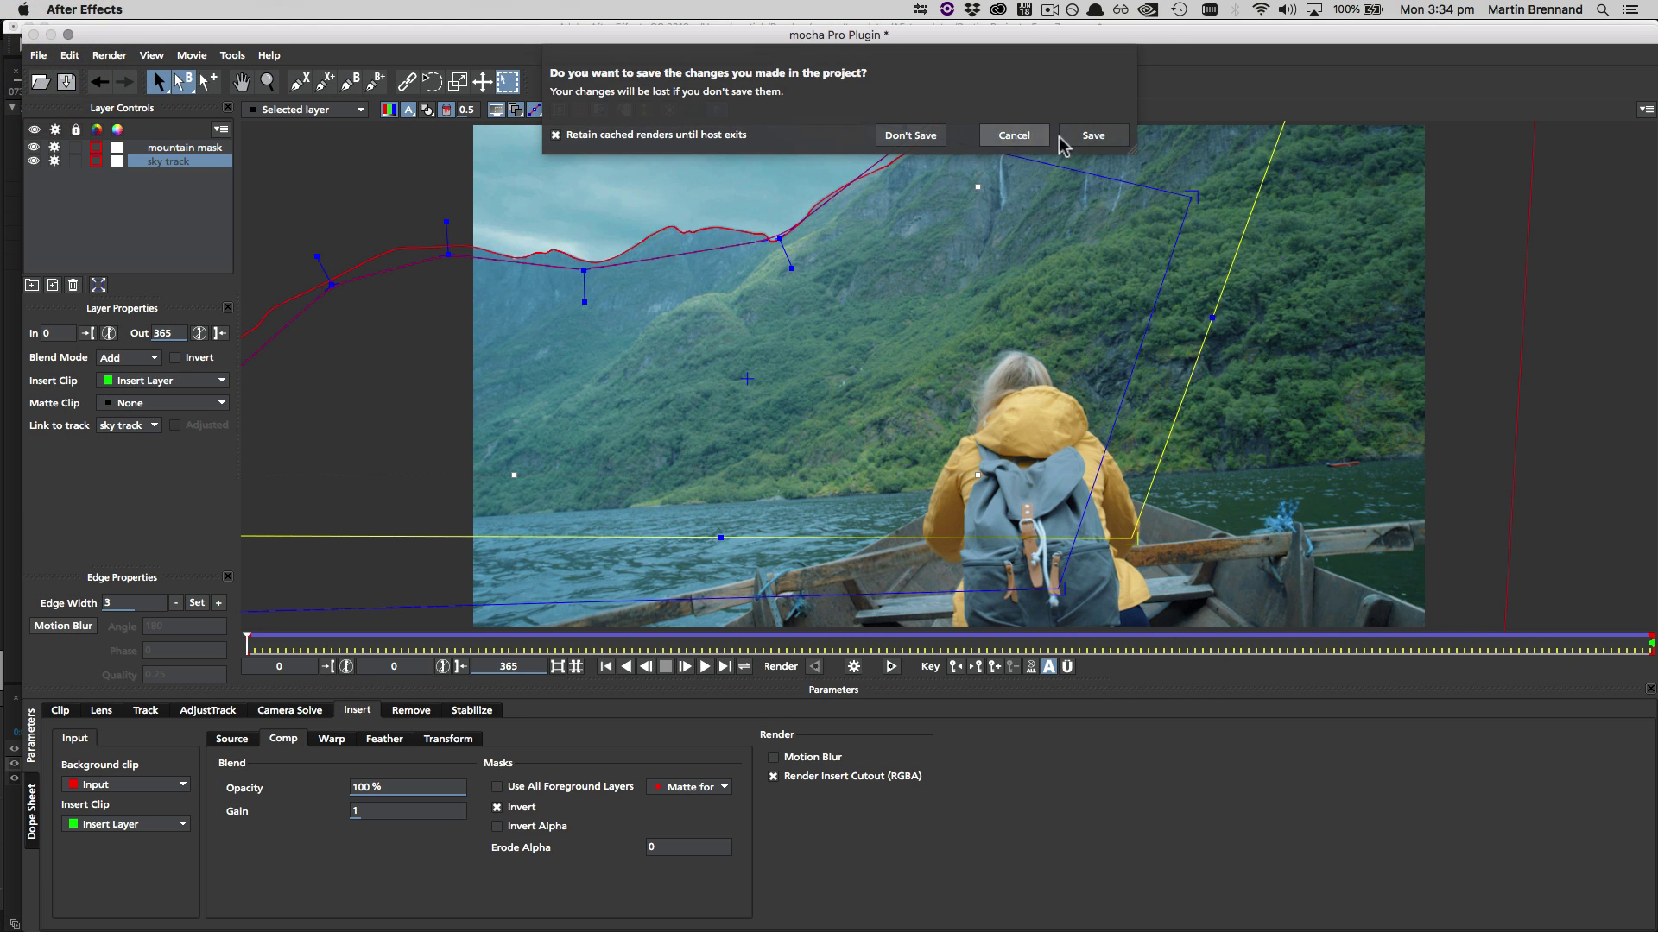
click(1093, 135)
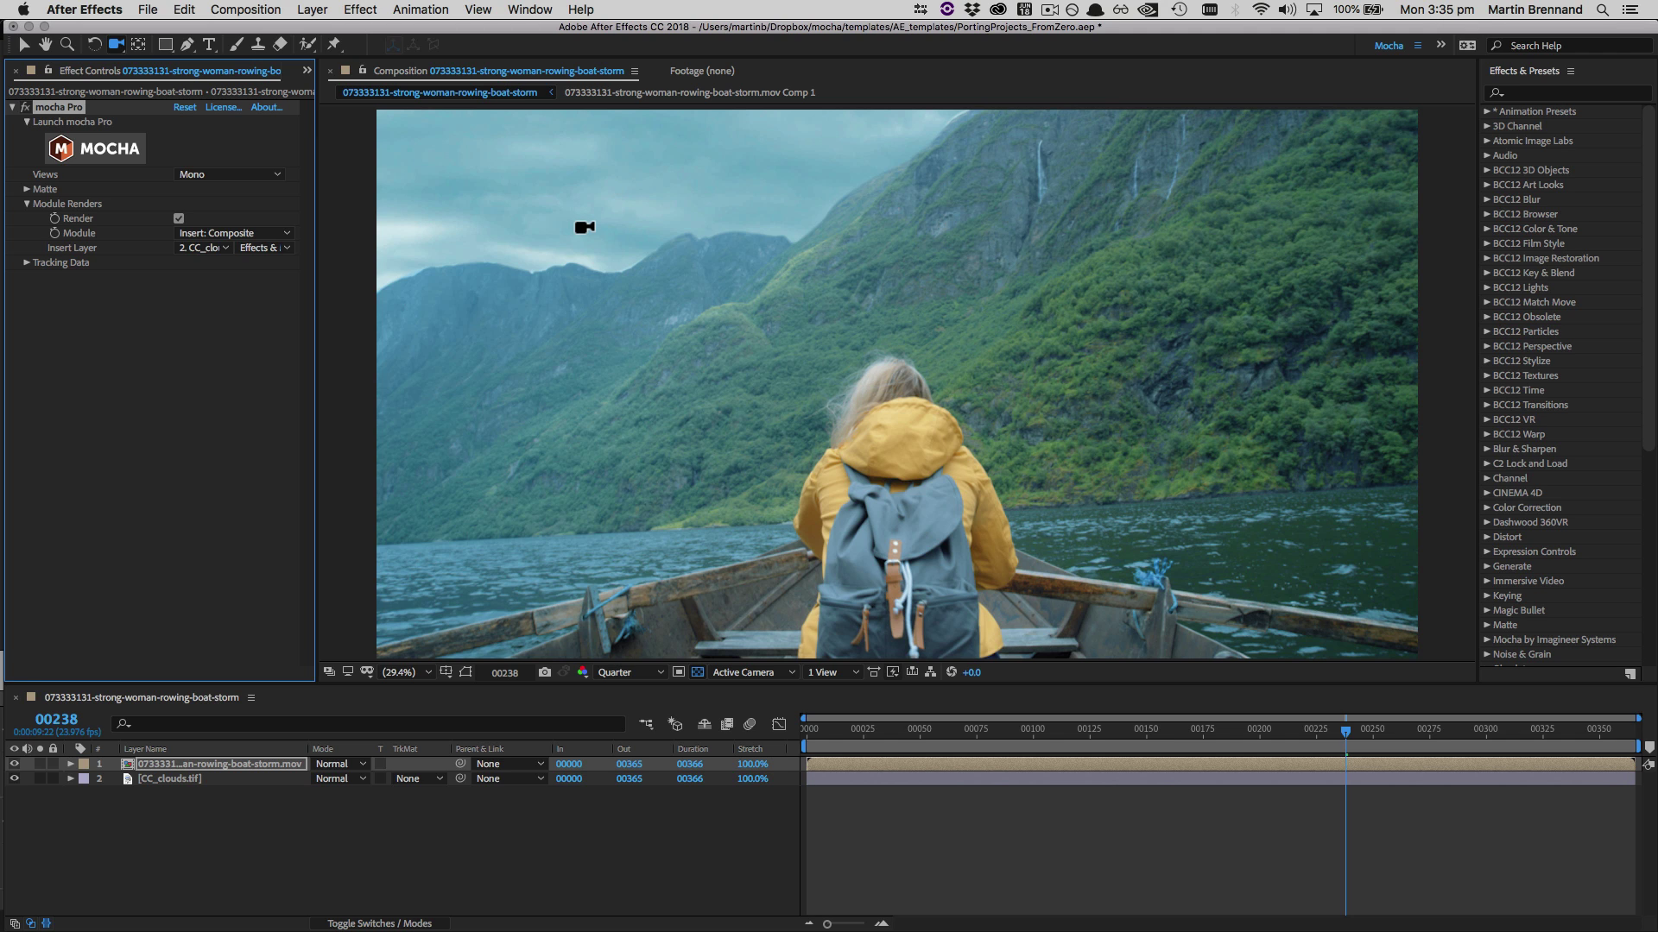
Step: Select the CC_clouds.tif layer and inspect its Lumetri Color grade in Effect Controls
click(154, 781)
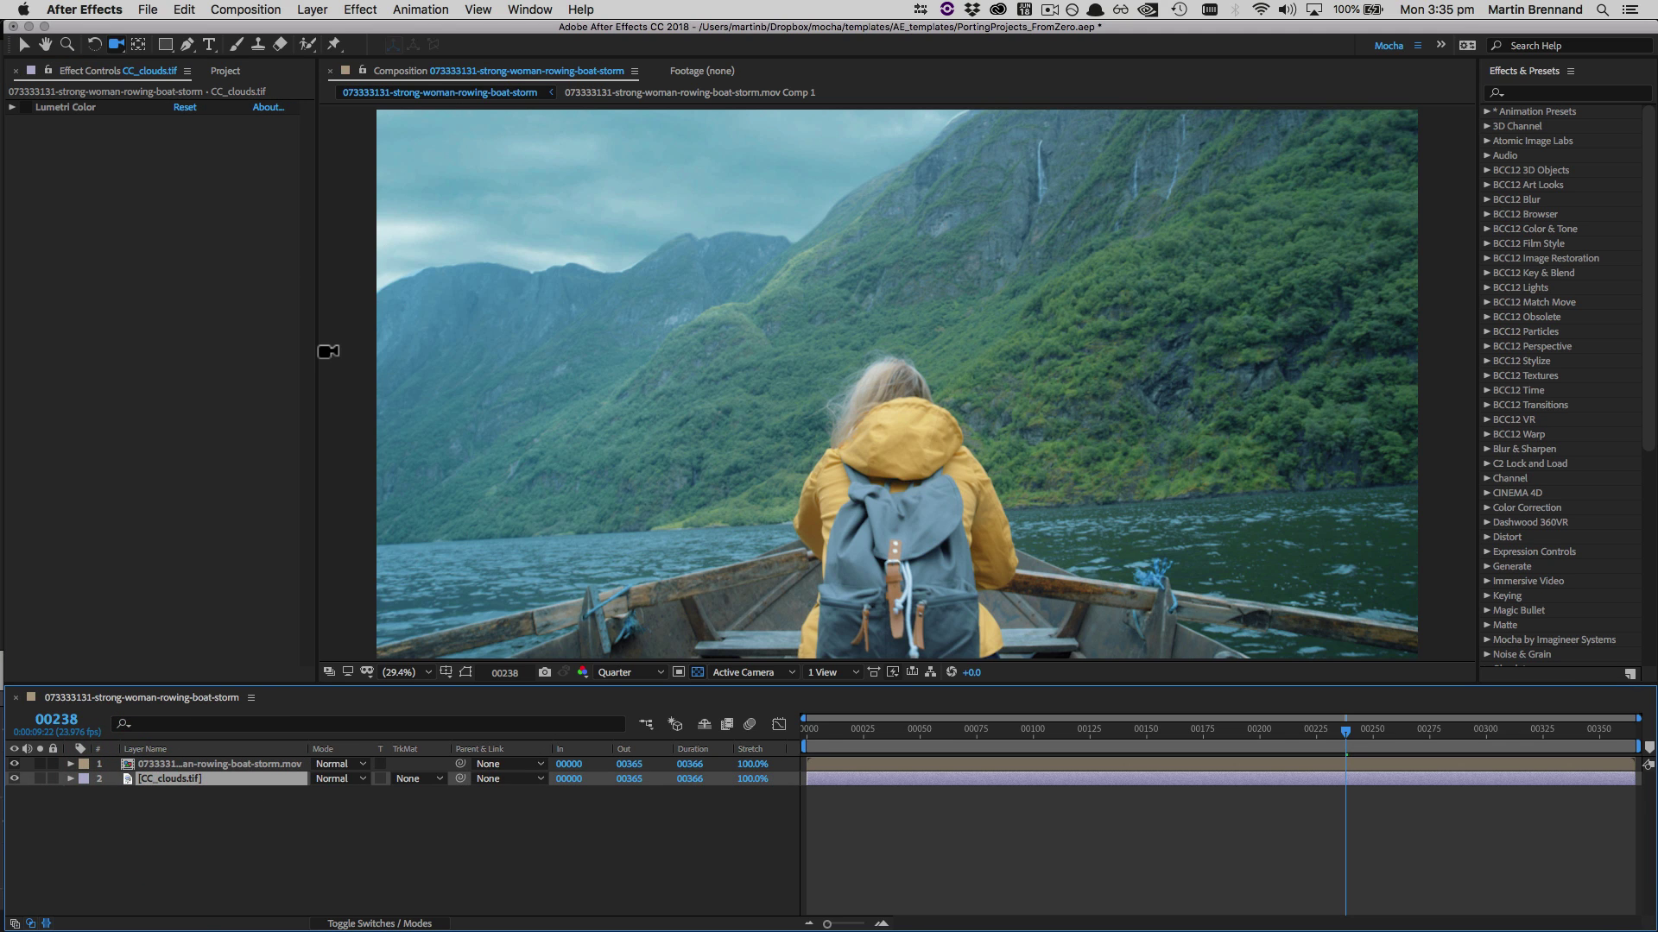
click(97, 108)
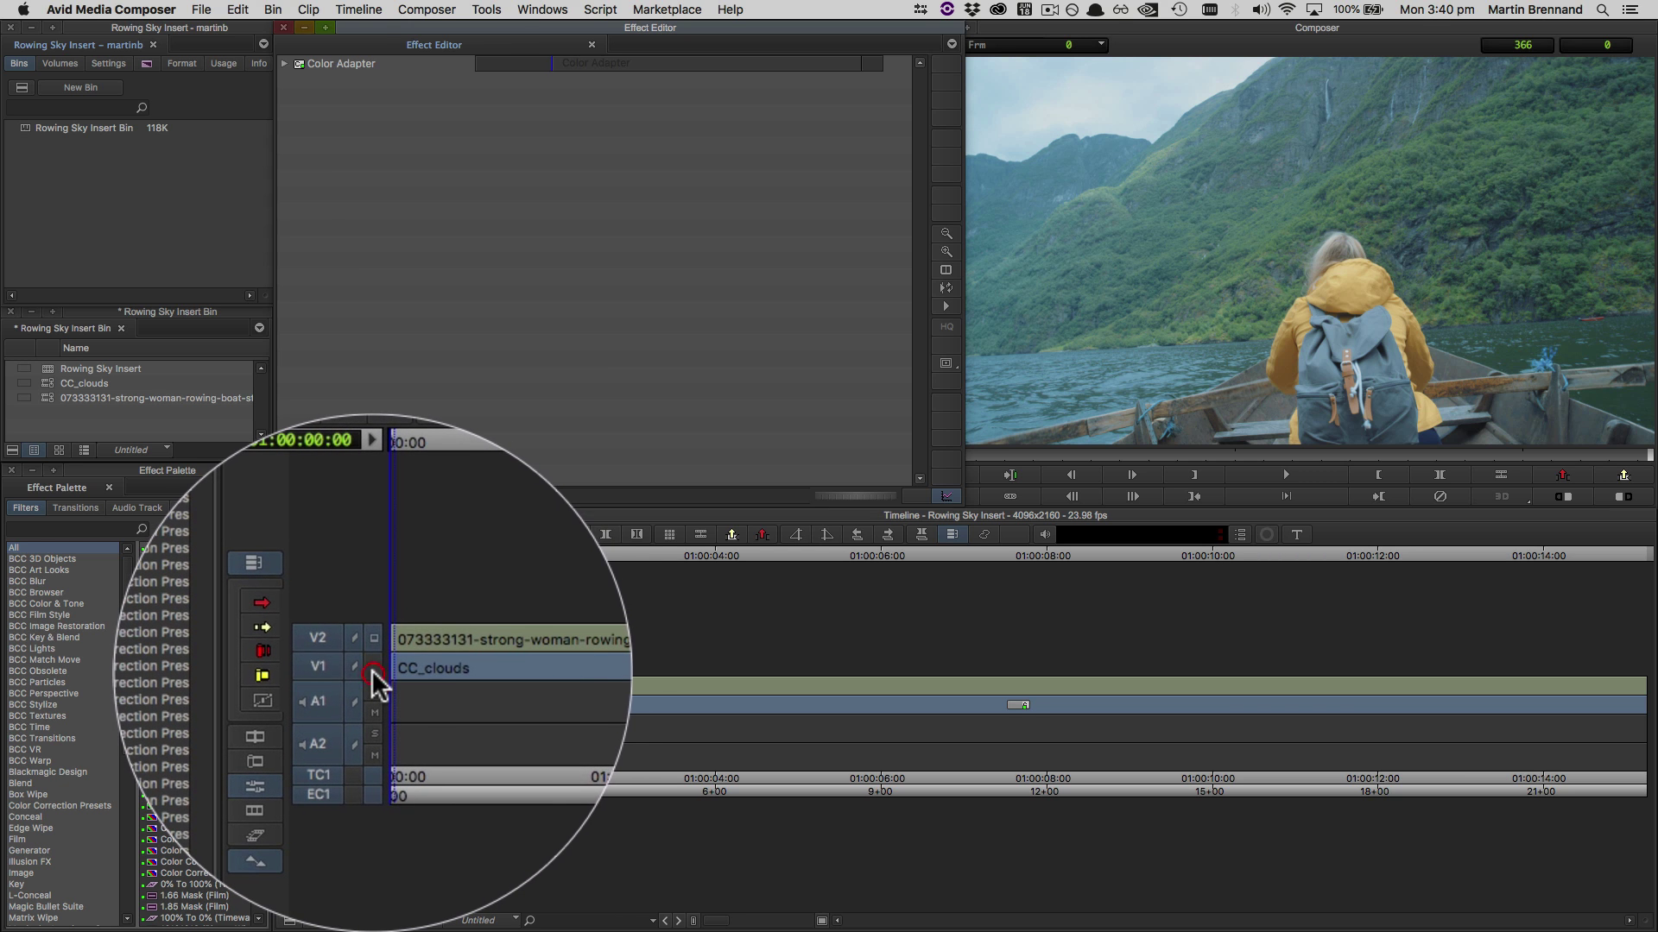
click(373, 666)
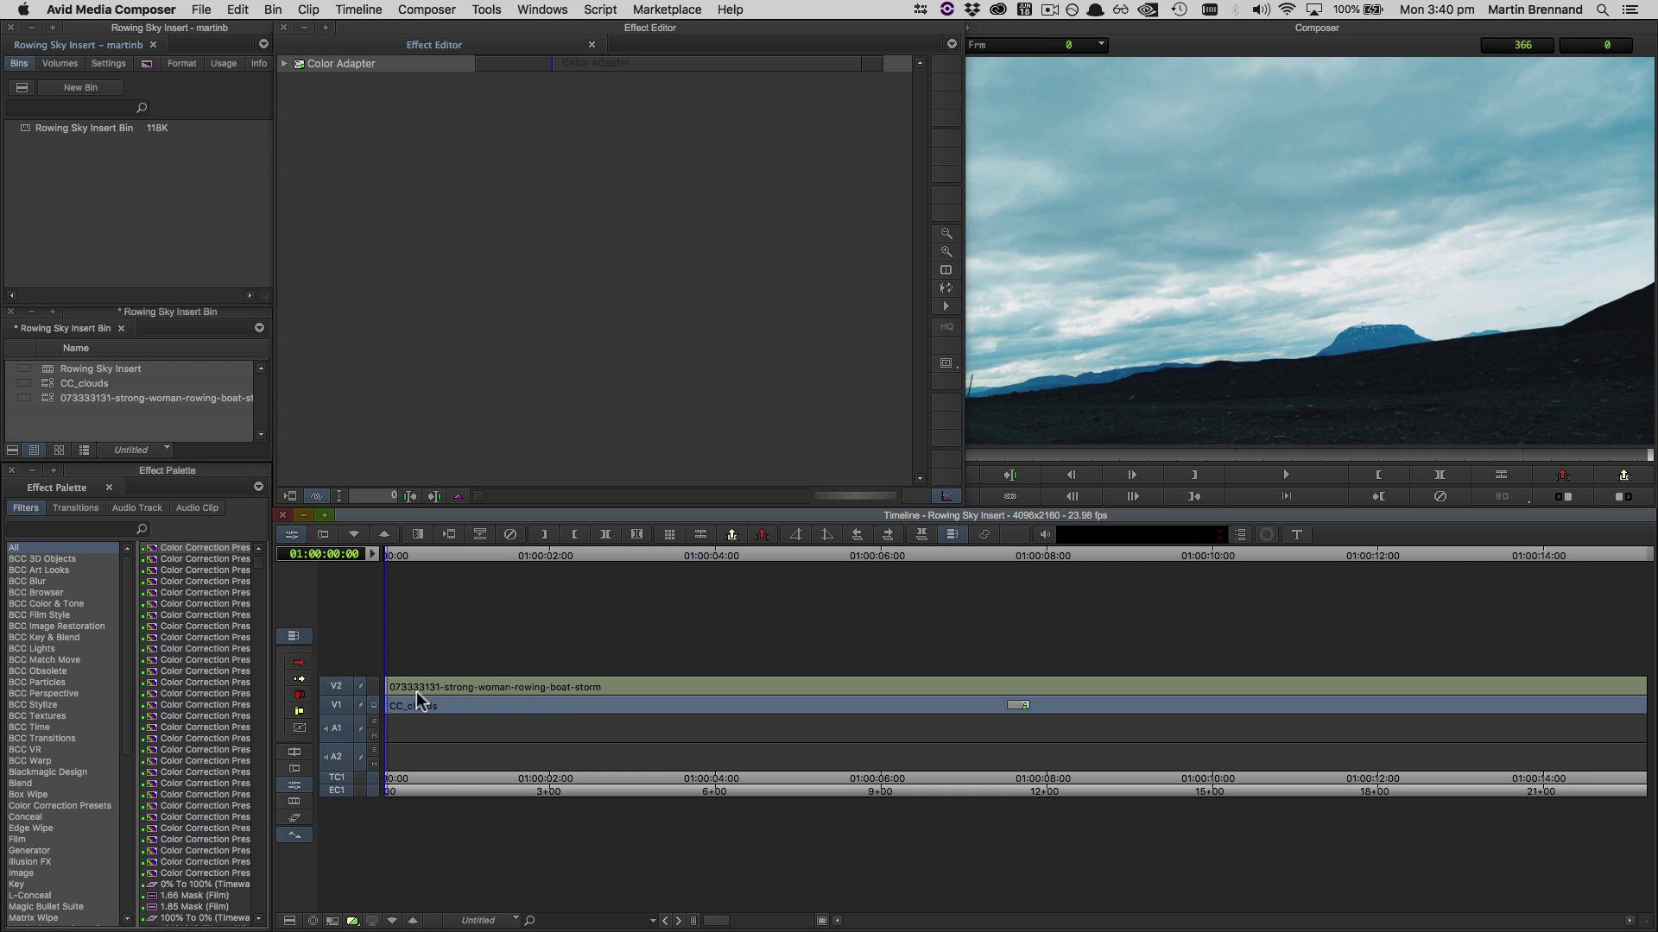
Step: Apply mocha Pro from the Effect Palette to the V2 boat clip, keeping Insert Layer at 1st Below
click(373, 686)
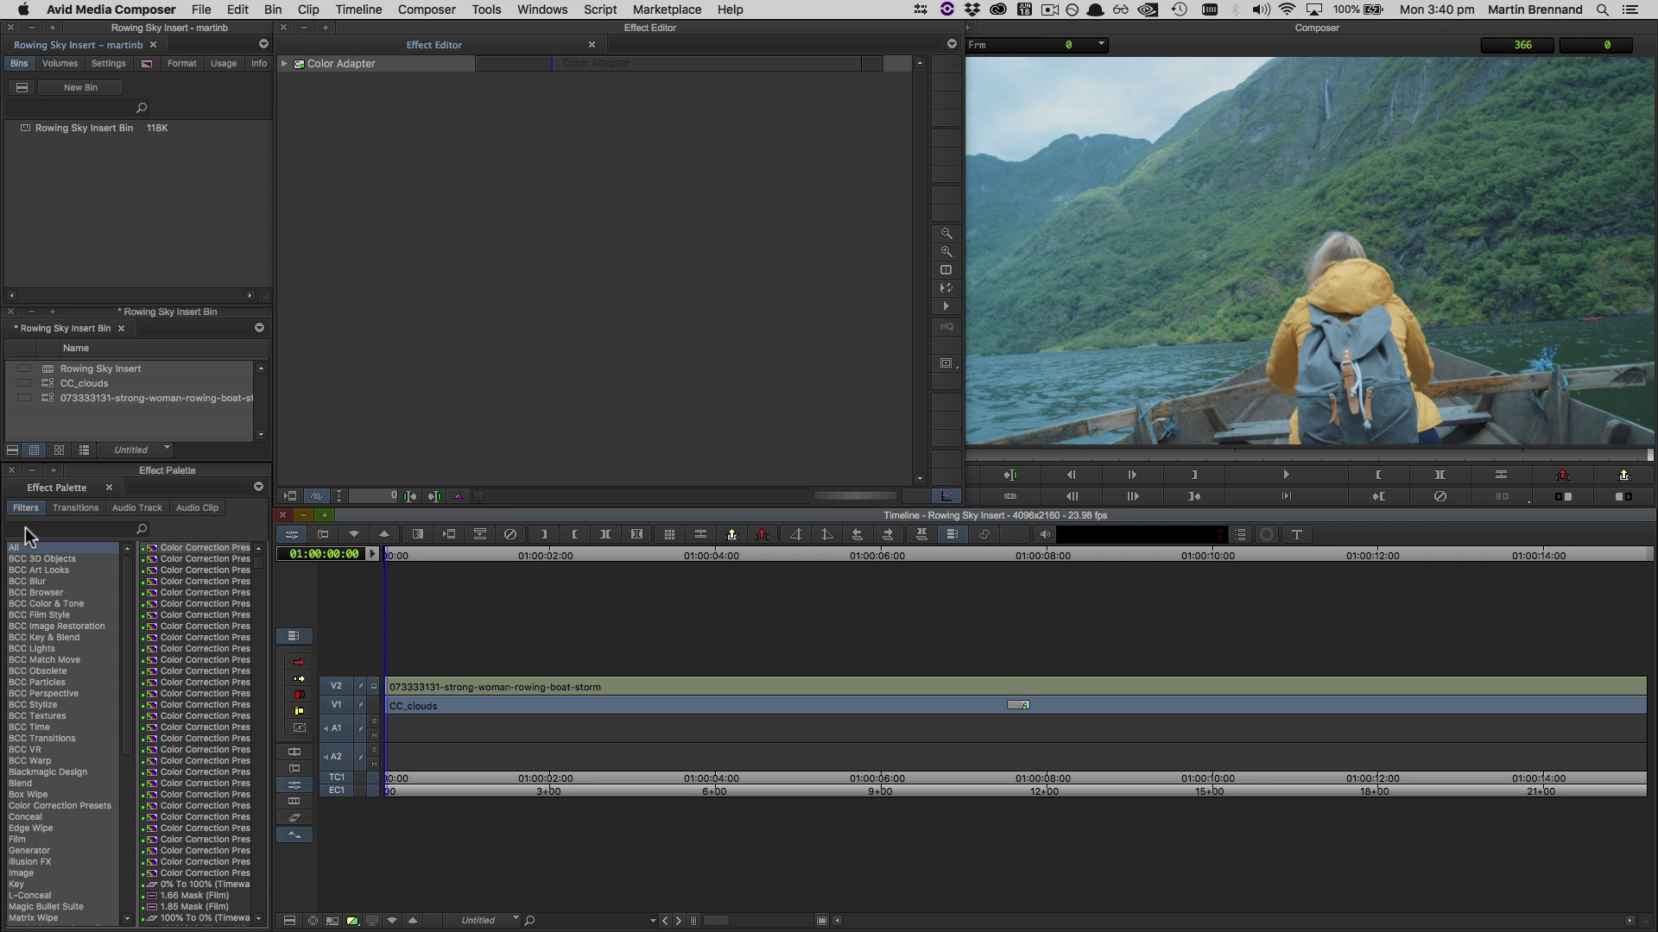
click(32, 529)
text(moc)
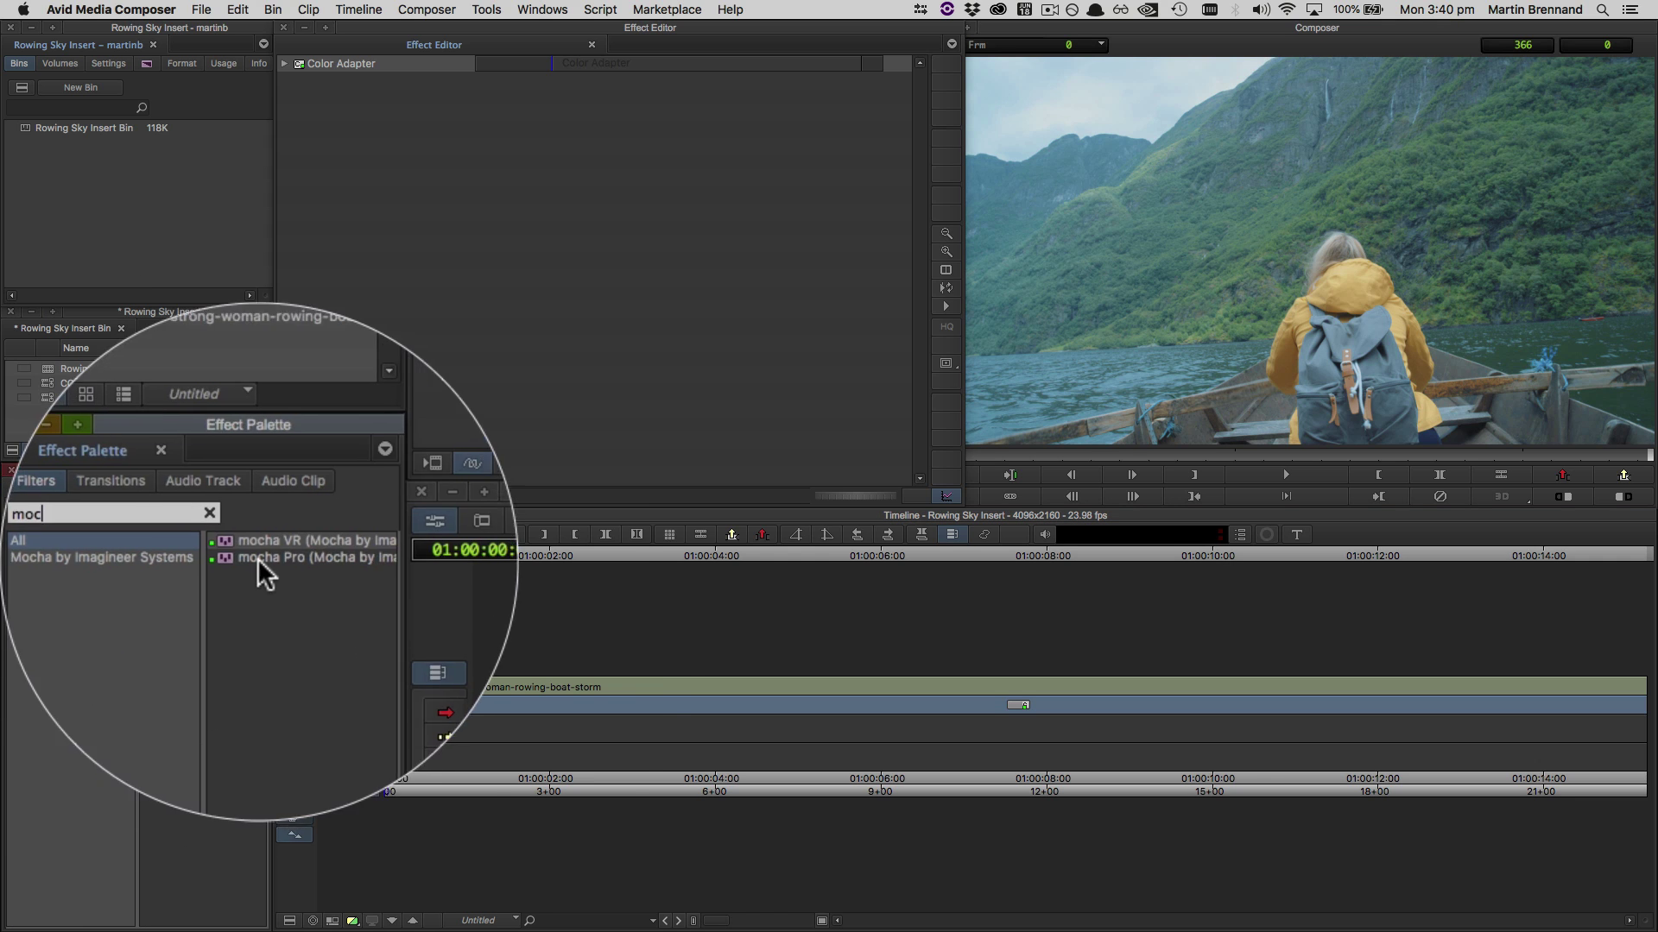
drag(169, 558, 422, 682)
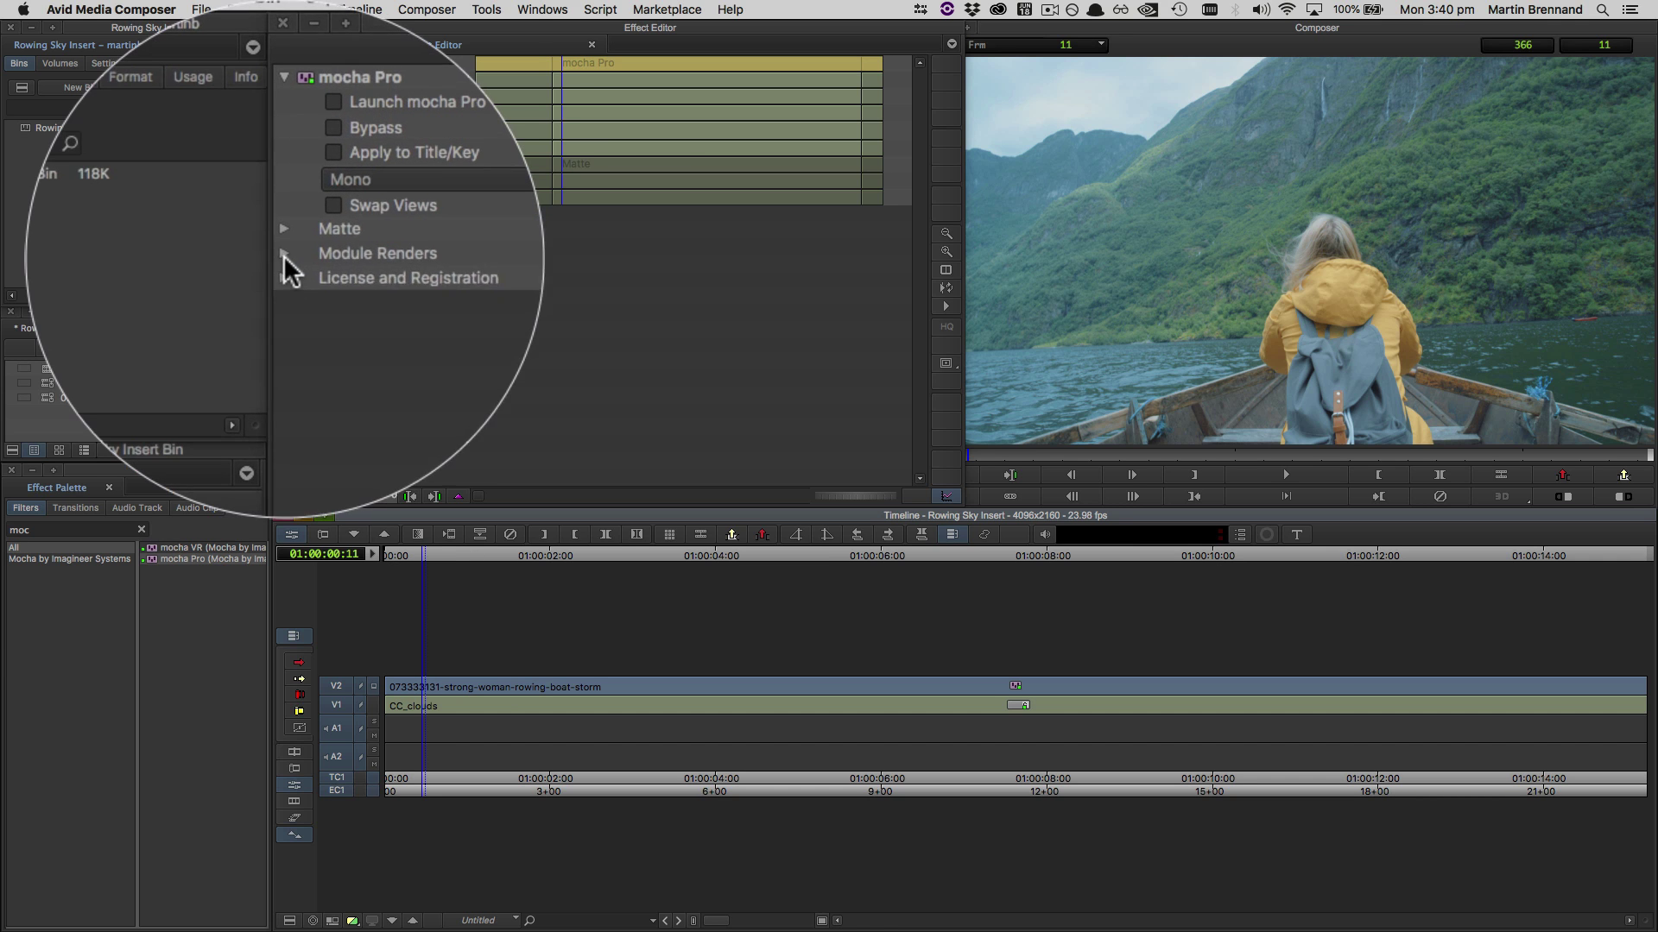
click(284, 180)
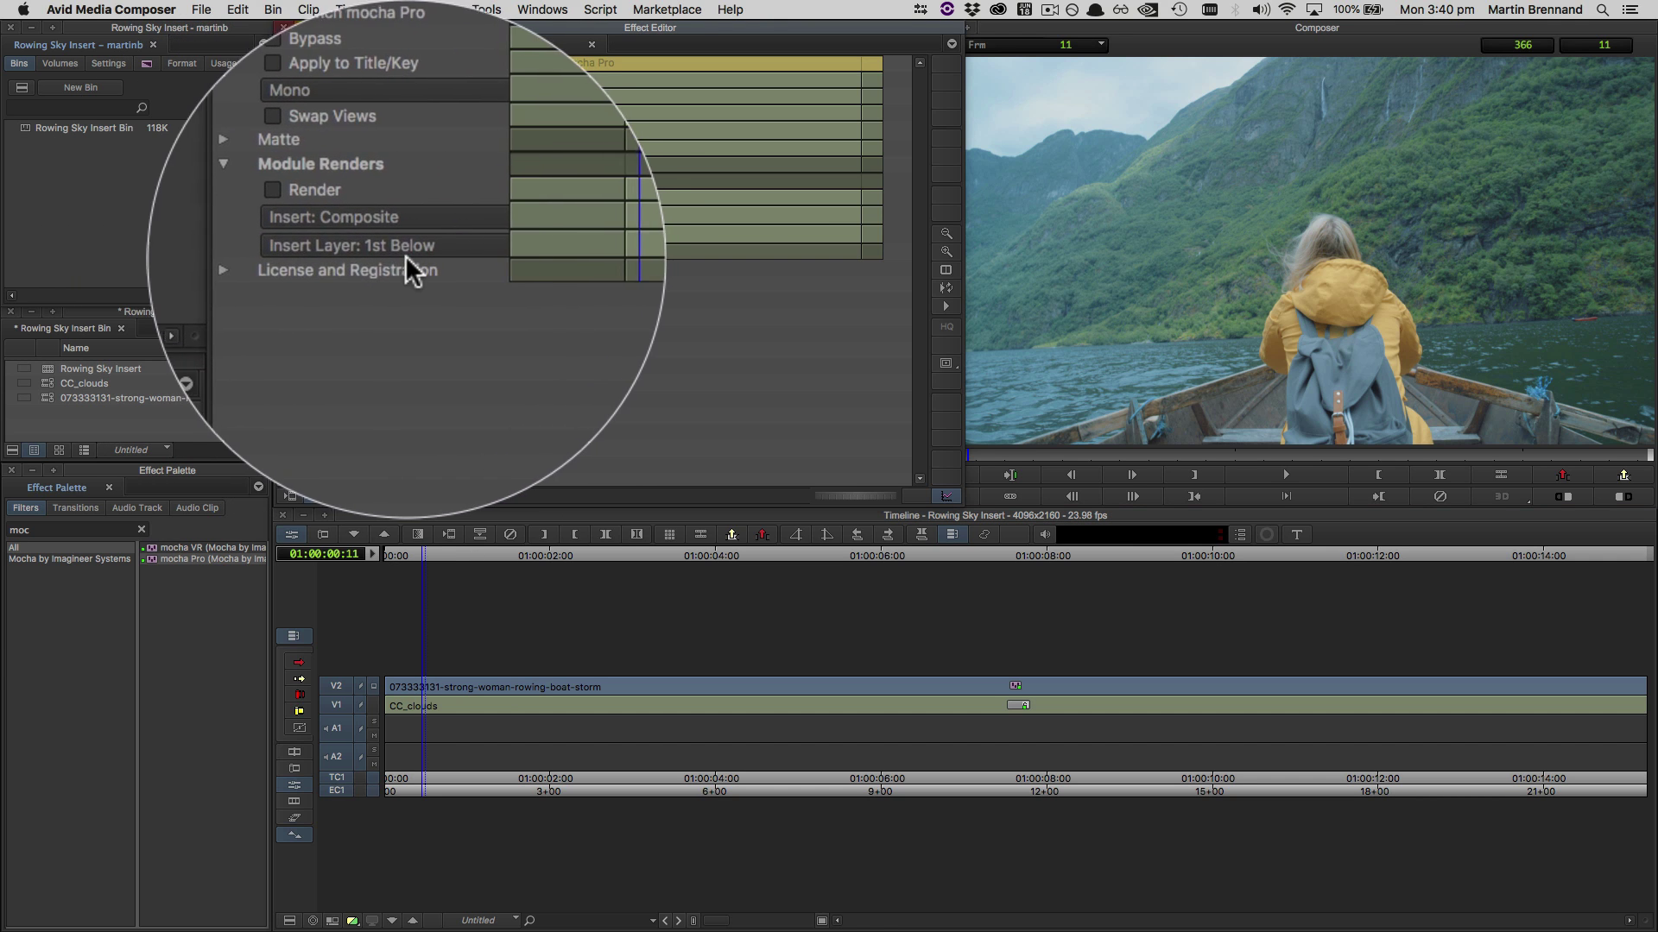
click(463, 248)
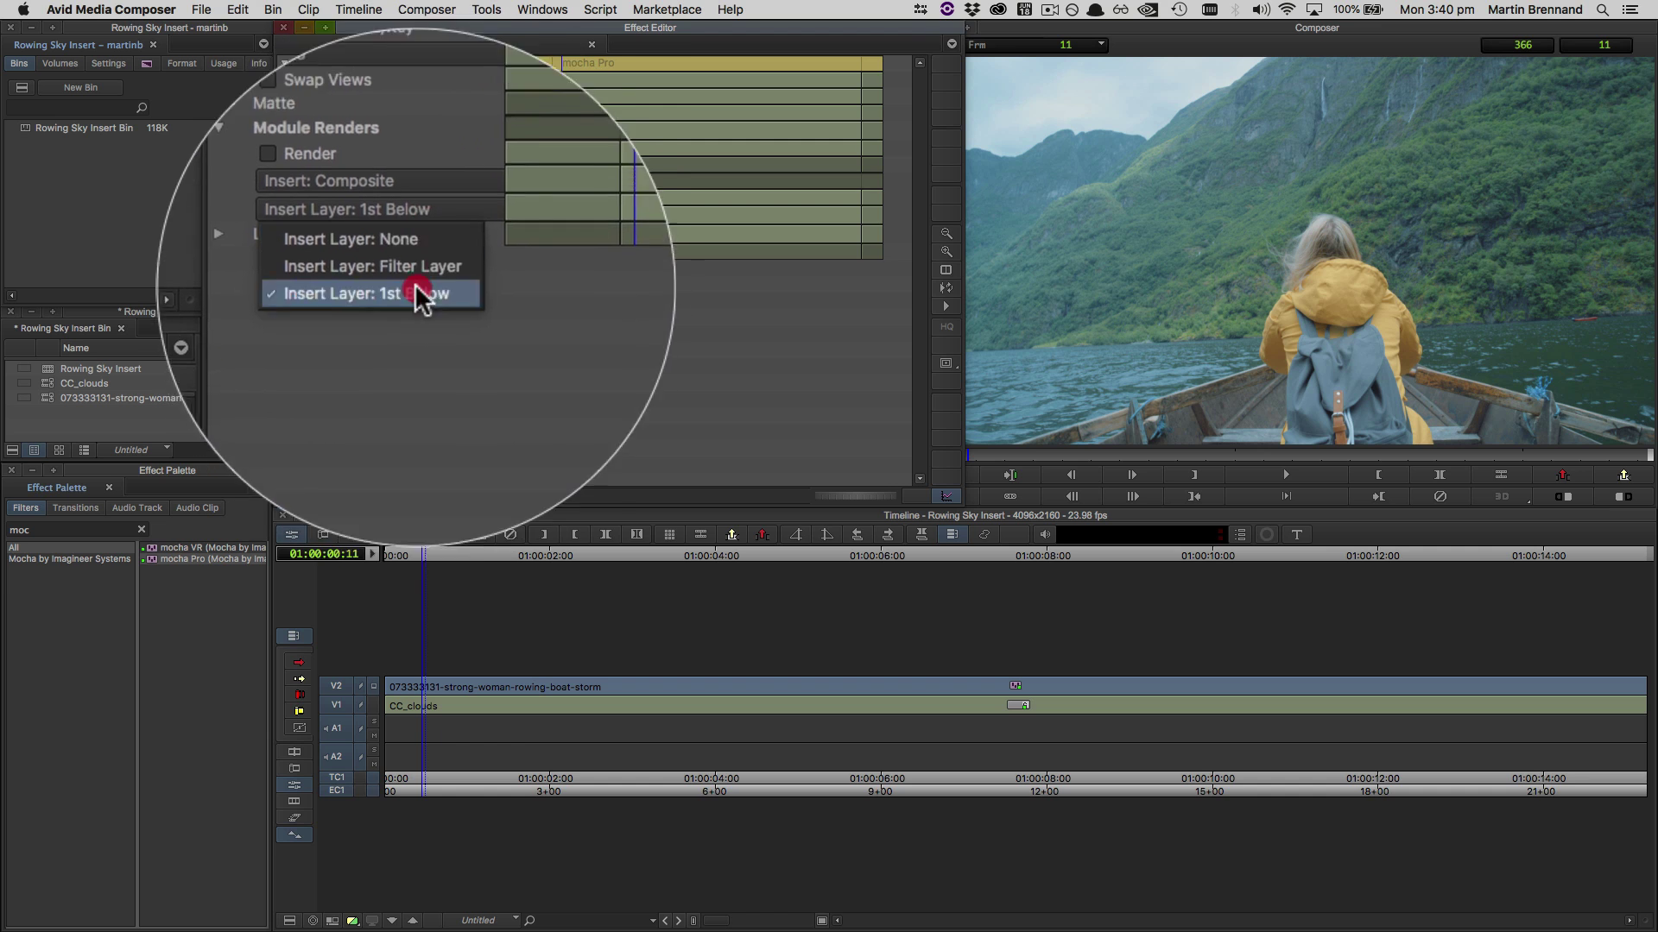
click(402, 289)
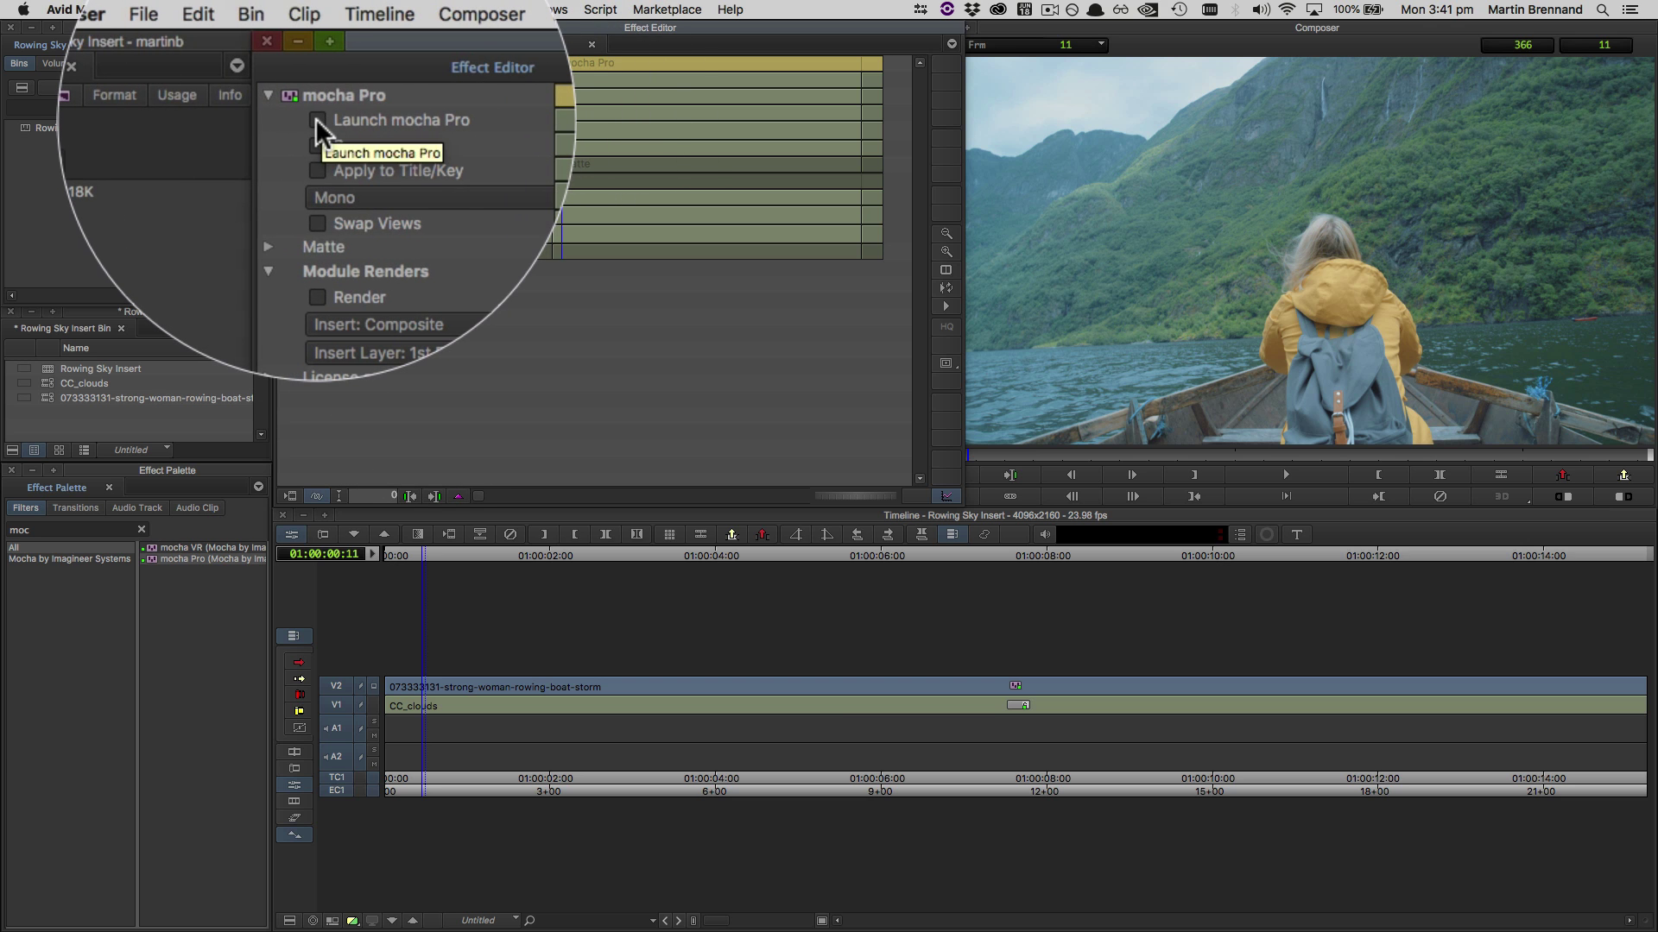
Step: Launch mocha Pro on the rowing-boat clip from the Effect Editor
click(314, 118)
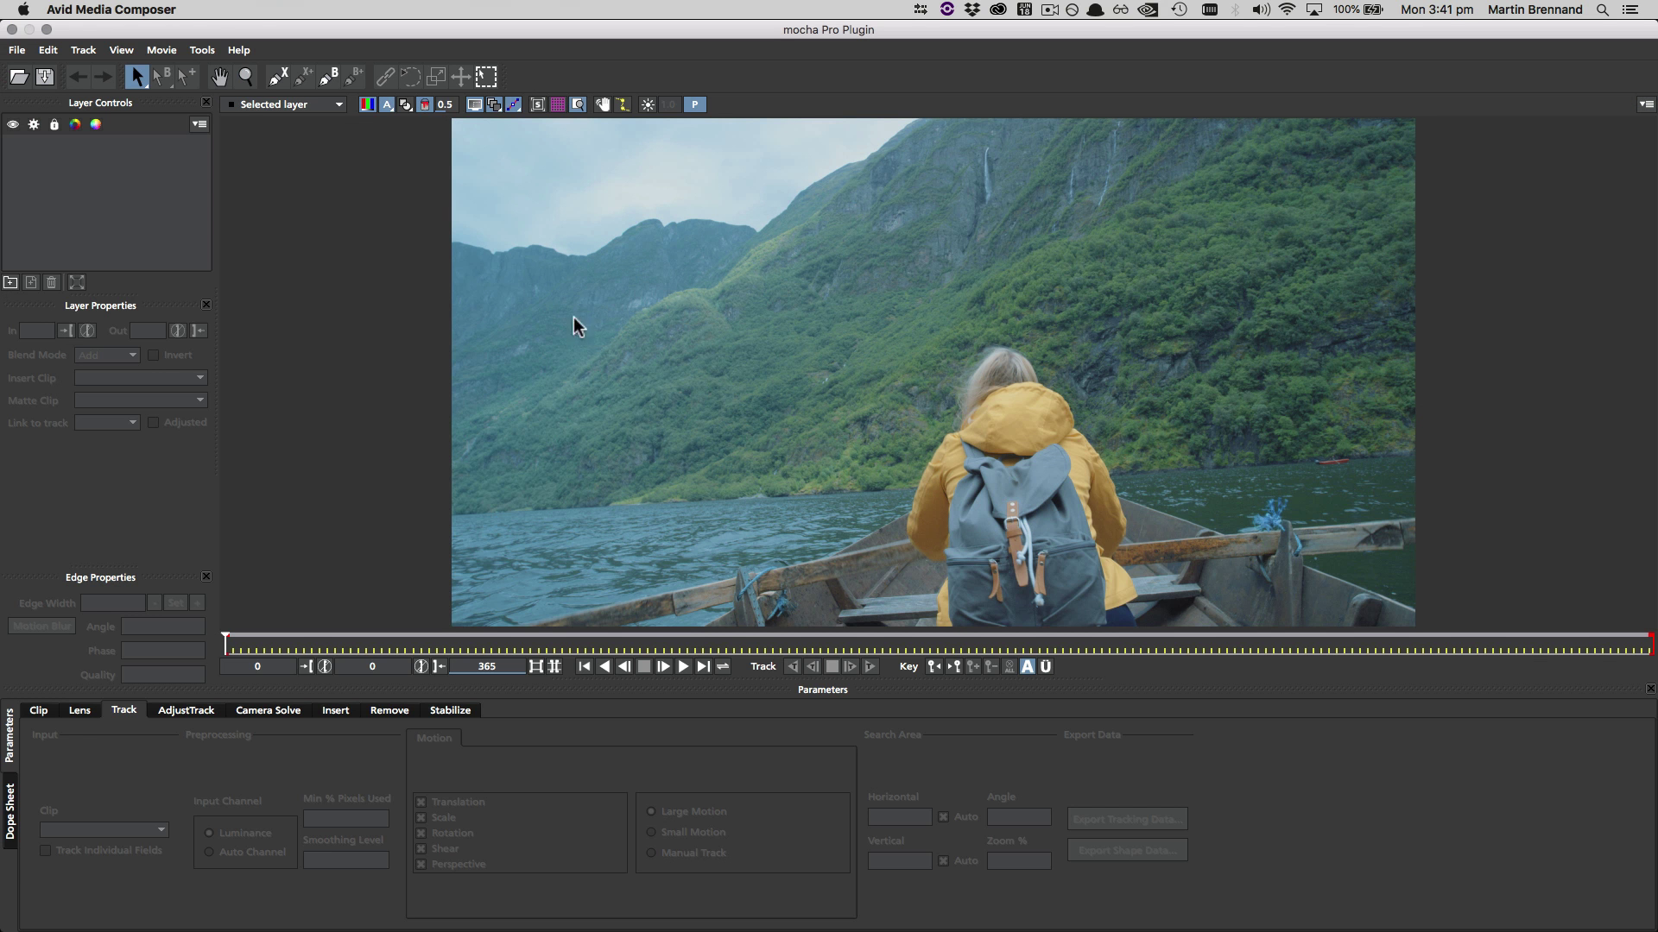
click(16, 50)
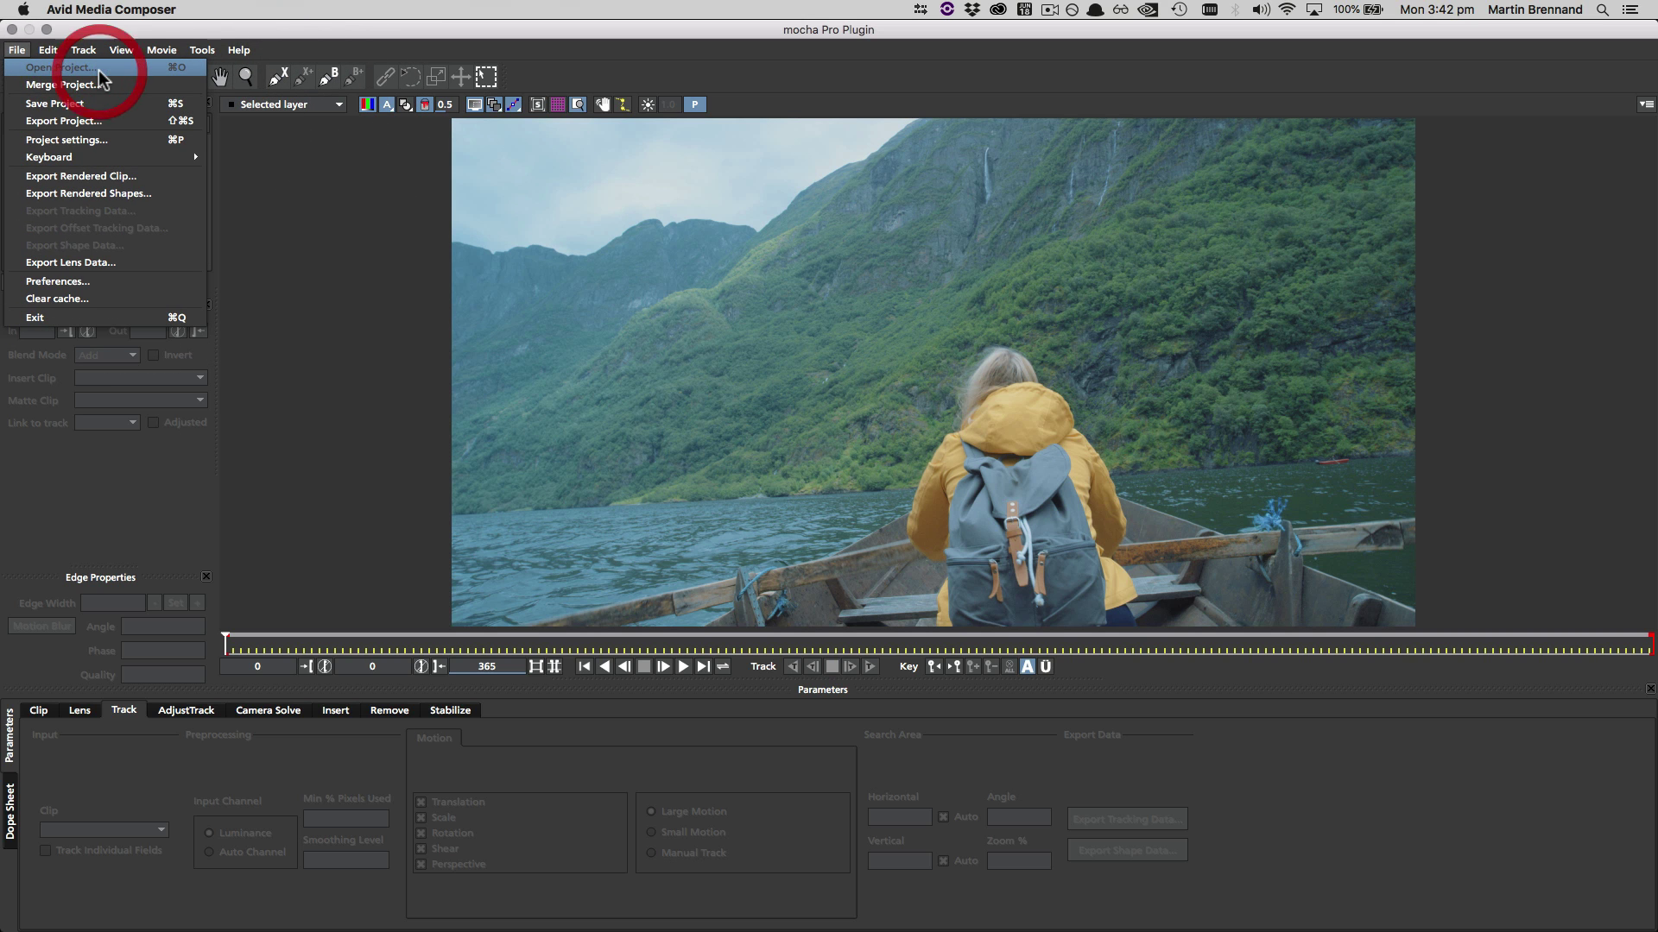
Step: Open the saved sky-replacement .mocha project, select the mountain mask, then close Mocha saving changes
click(98, 70)
double_click(498, 140)
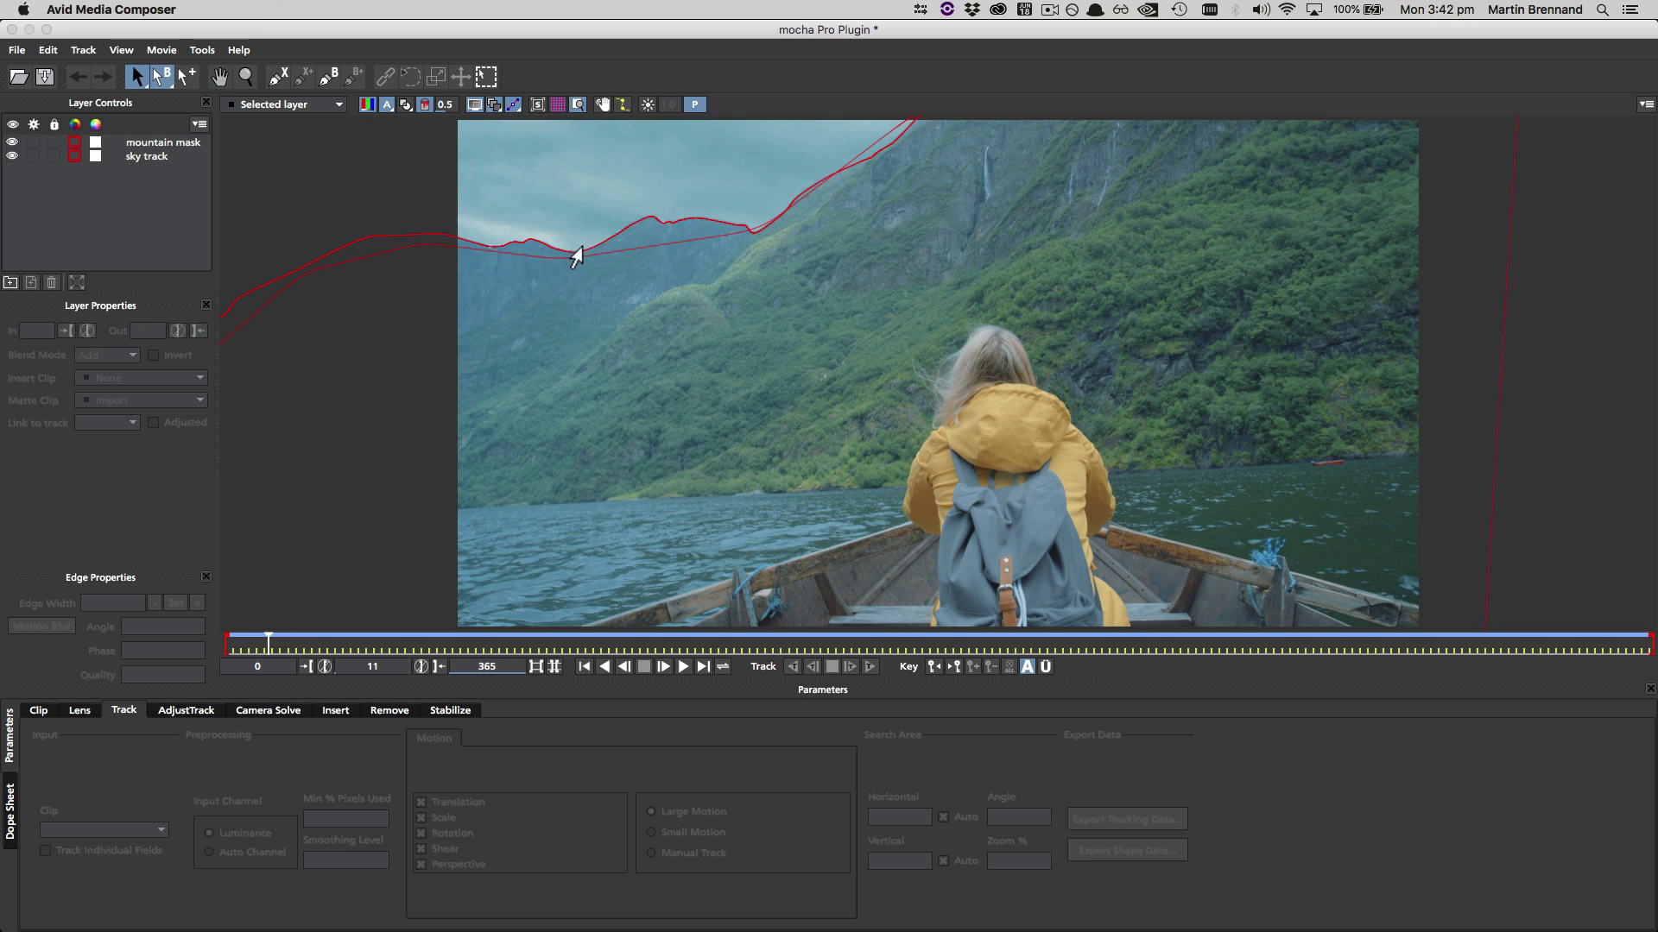
click(573, 252)
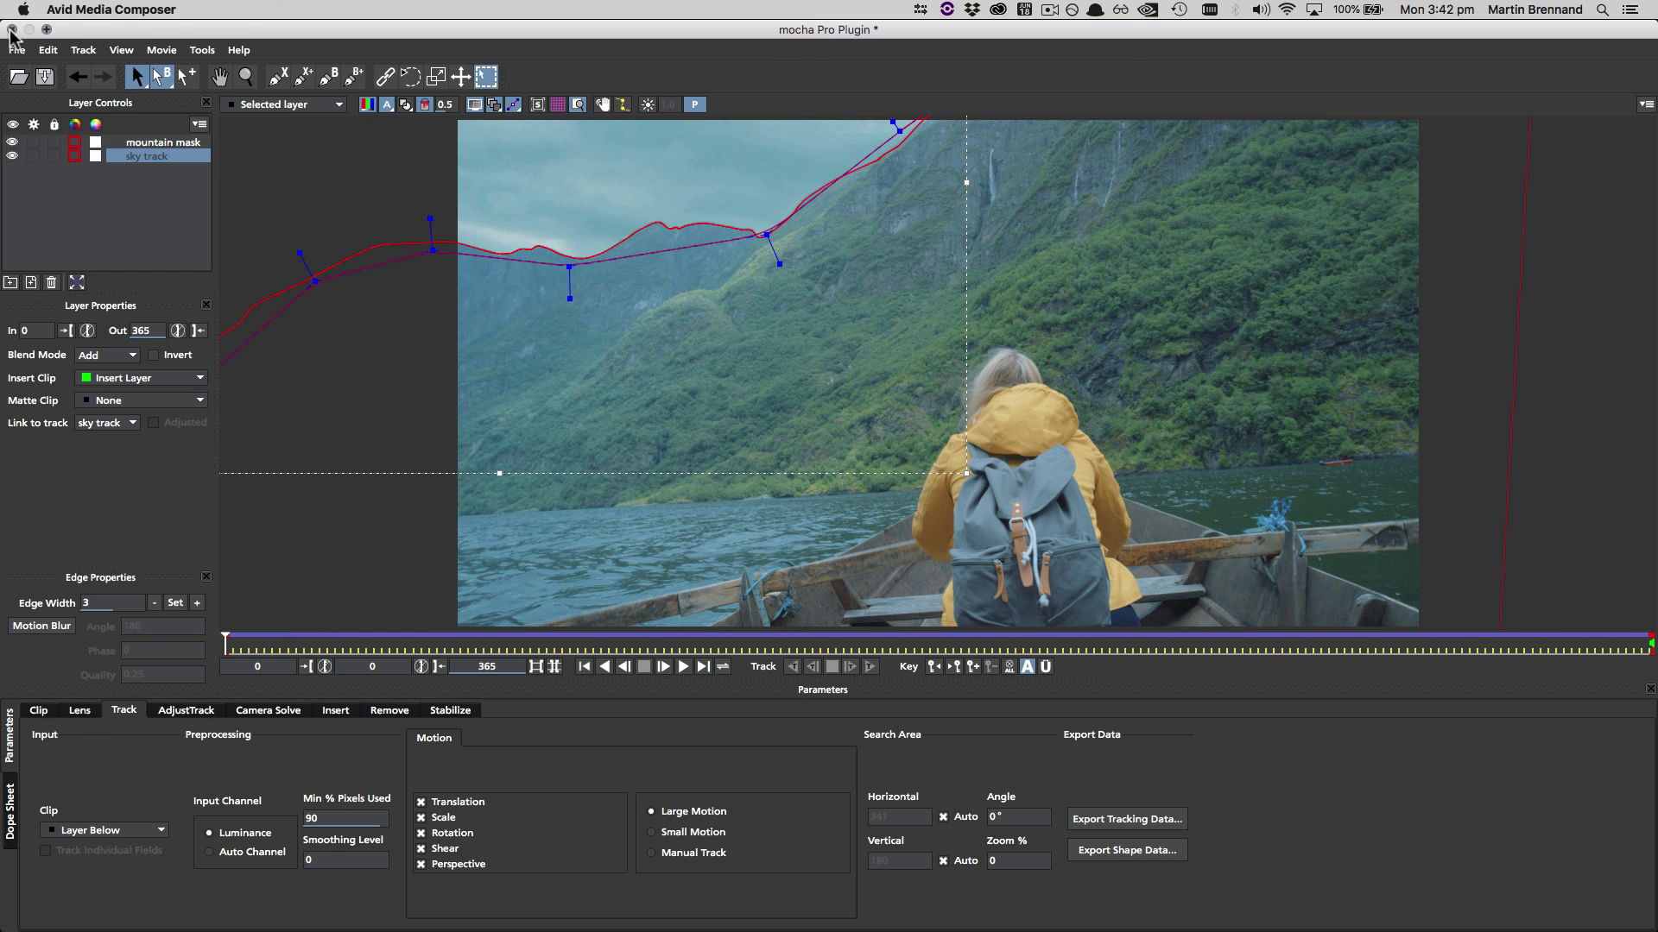
click(12, 30)
click(1082, 131)
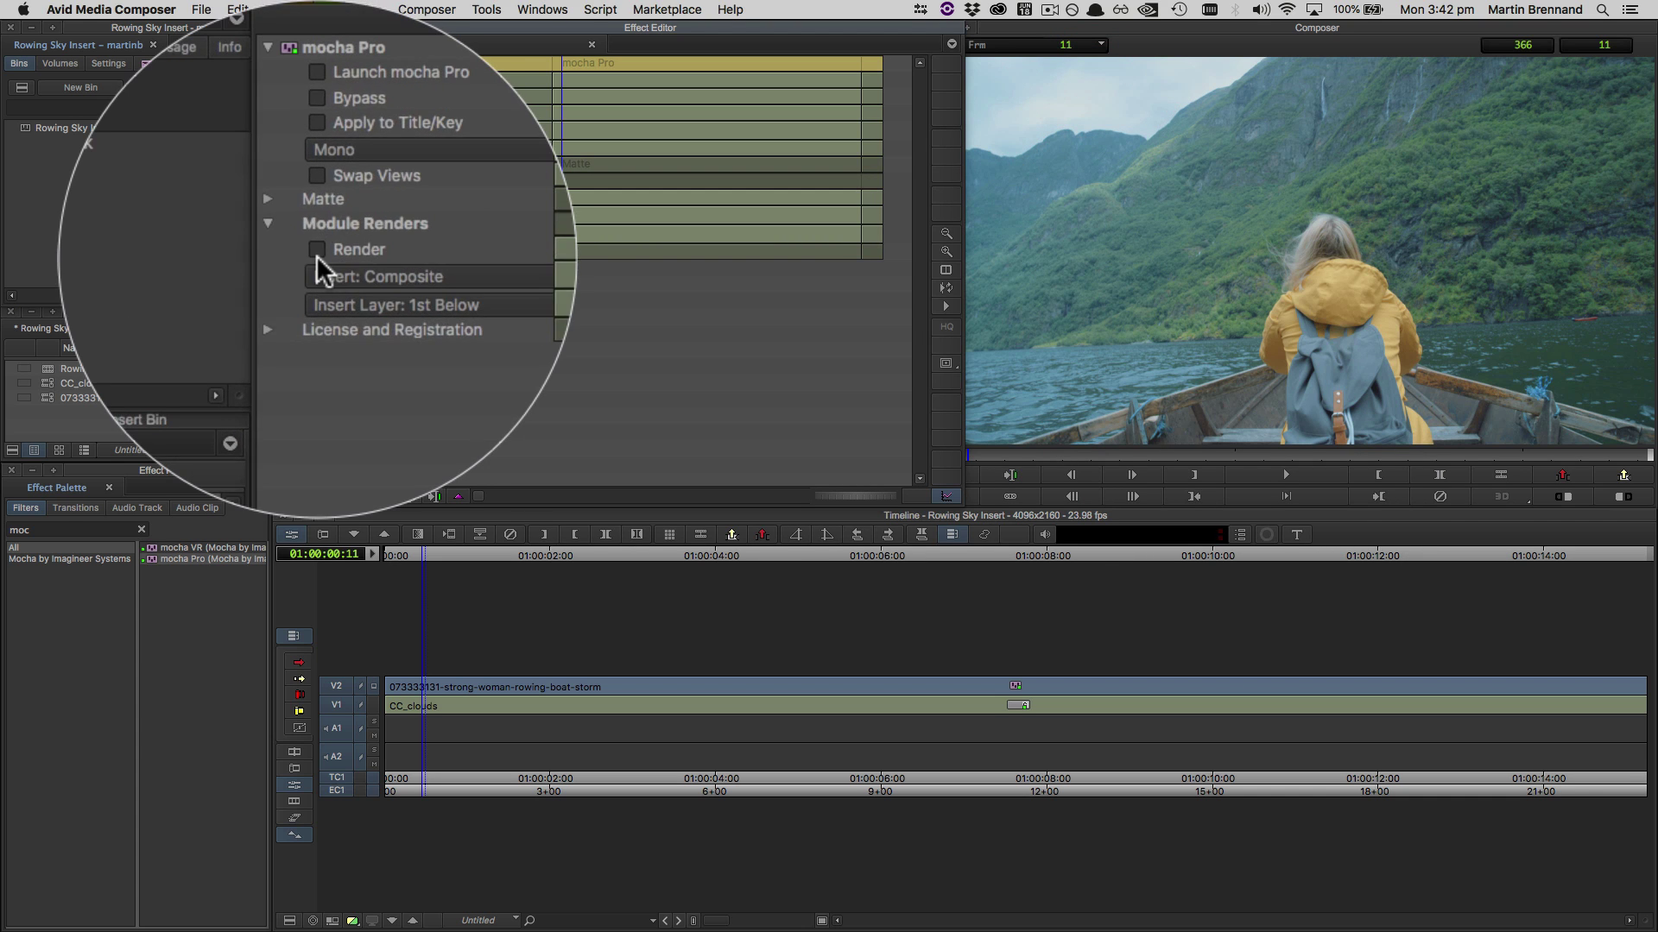
Step: Tick the mocha Pro effect's Render checkbox, then select the Lumetri Color effect
click(317, 199)
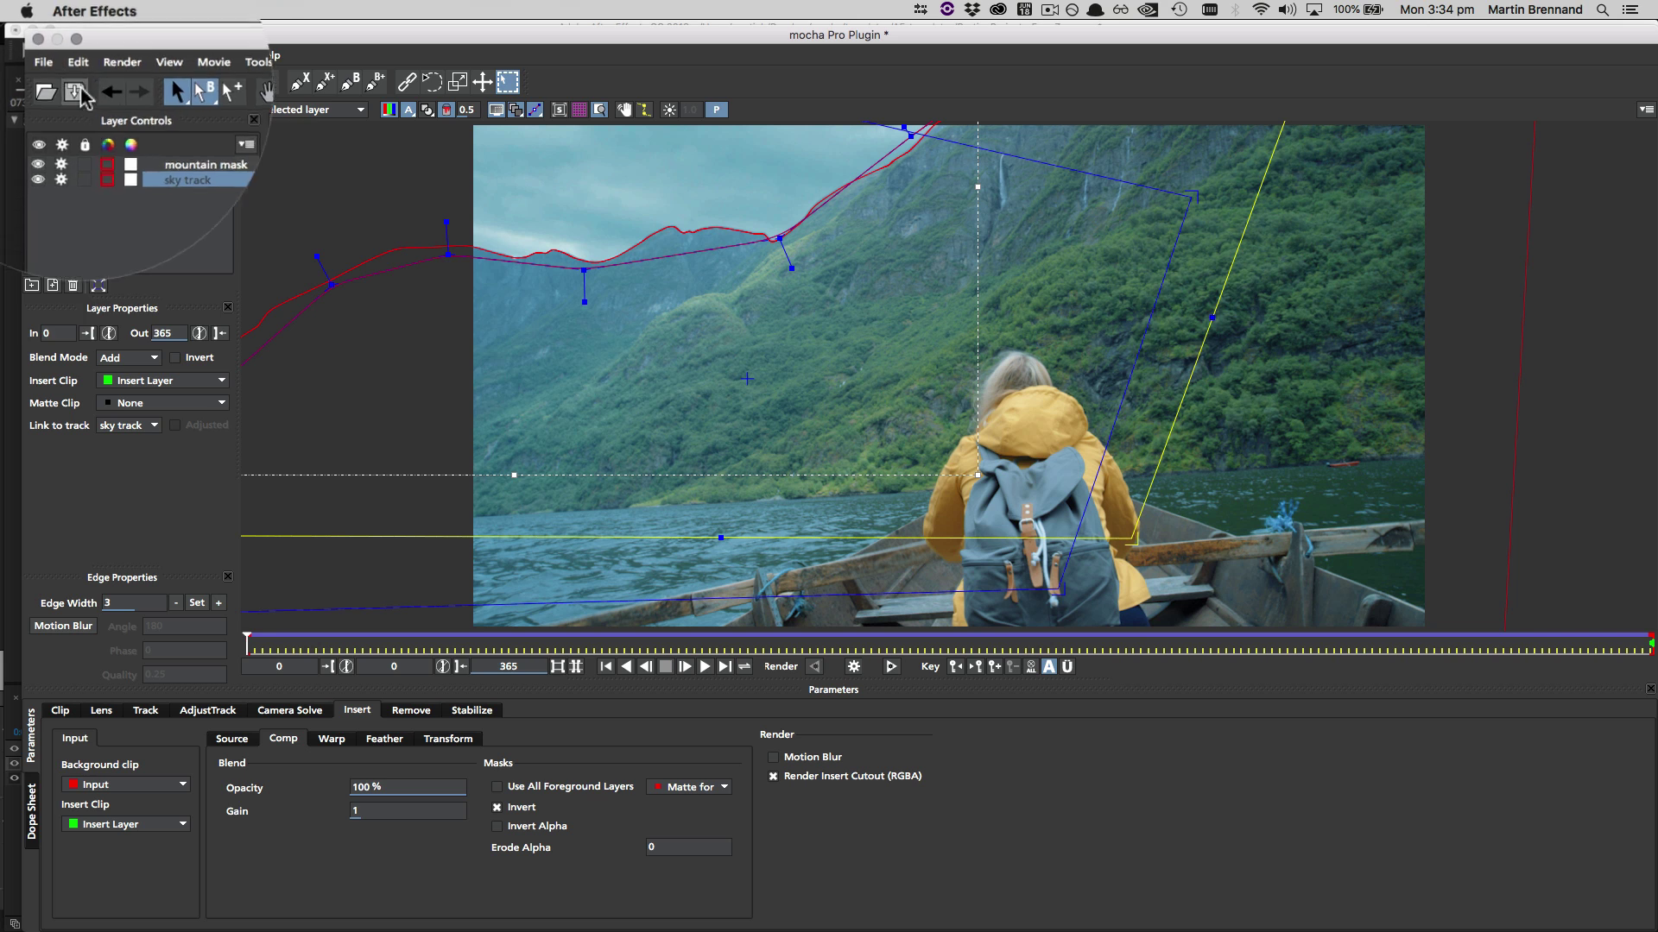
click(43, 62)
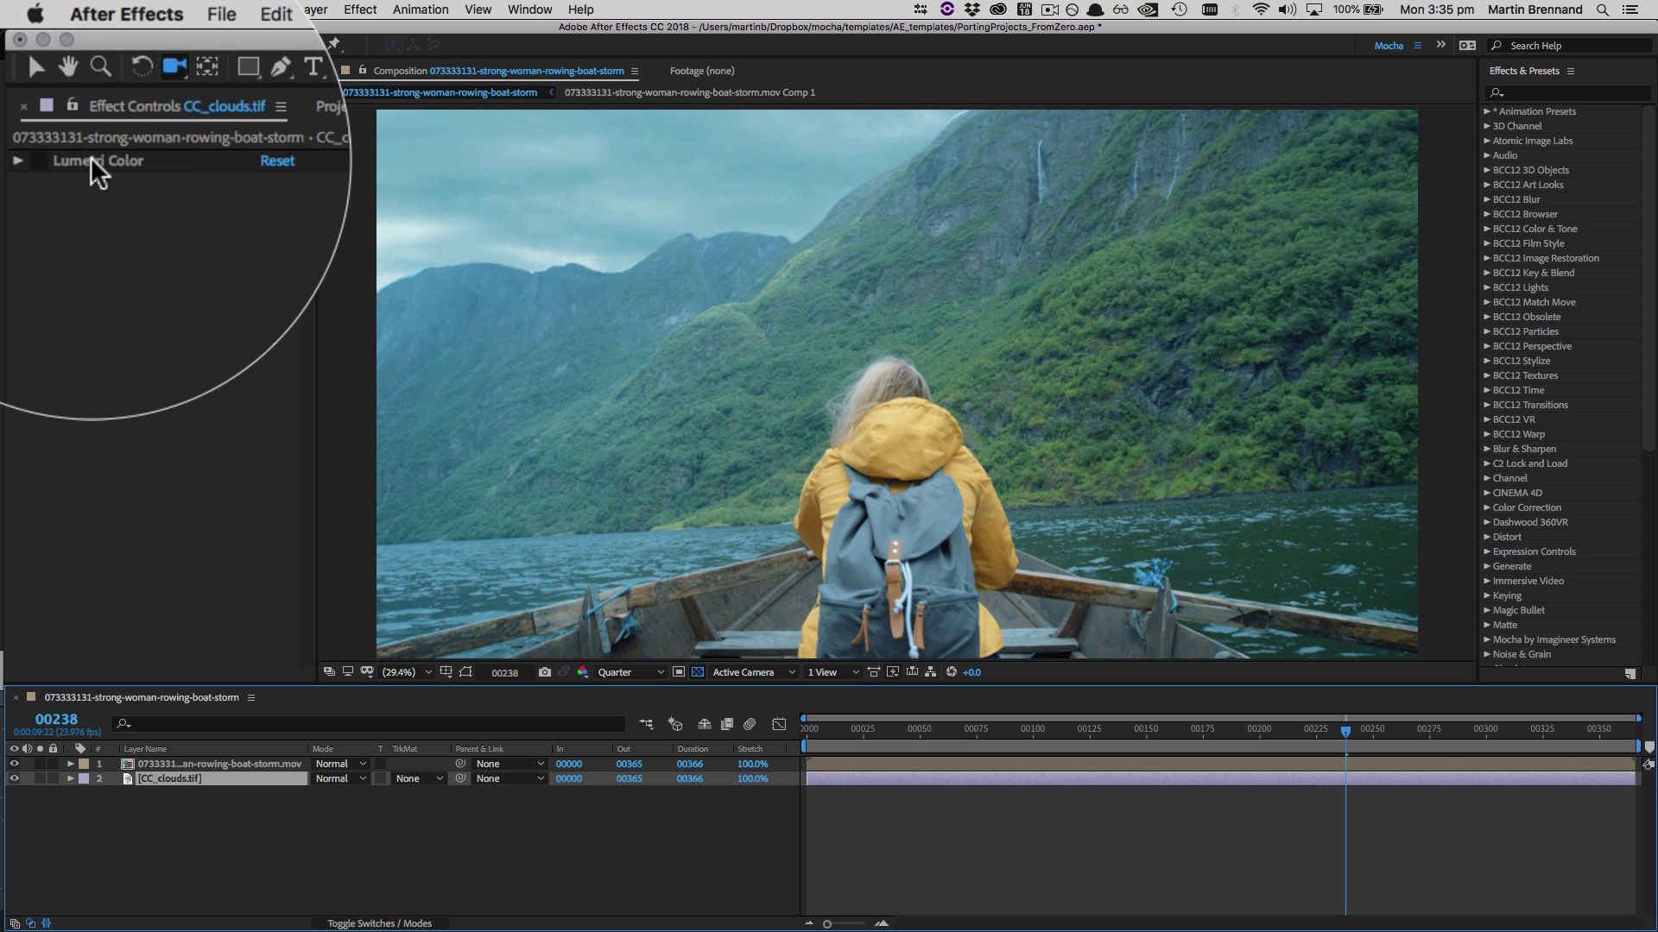
click(95, 163)
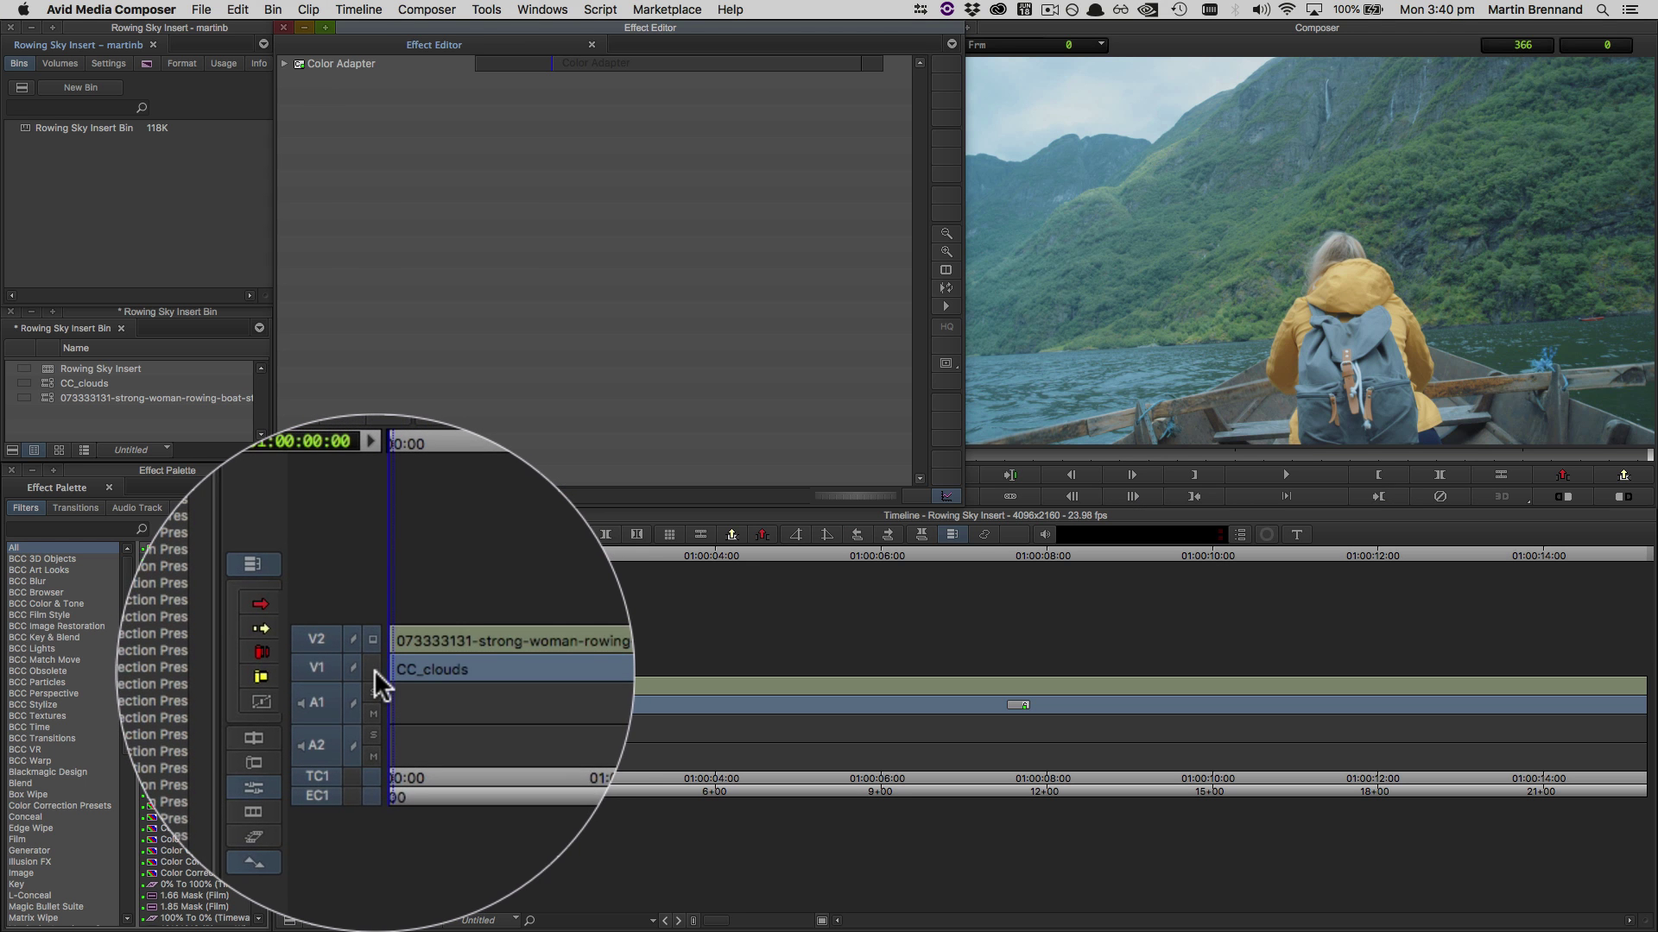
Step: Monitor V1, open the sky-replacement project file in Mocha and select the sky track layer
click(373, 666)
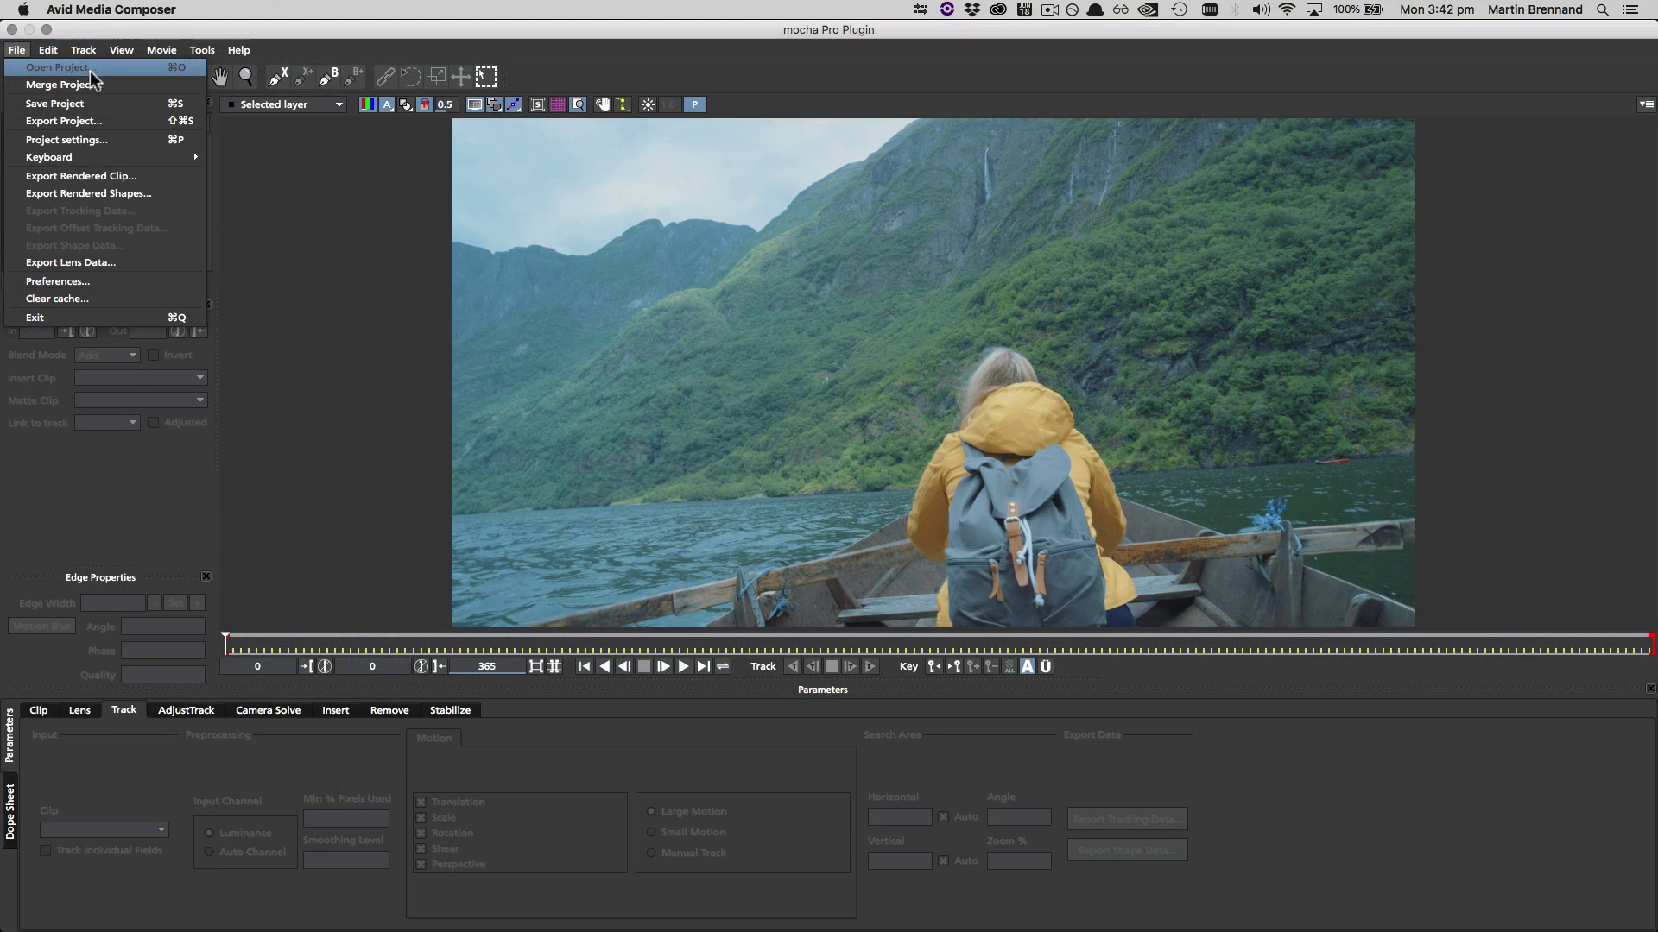
click(90, 71)
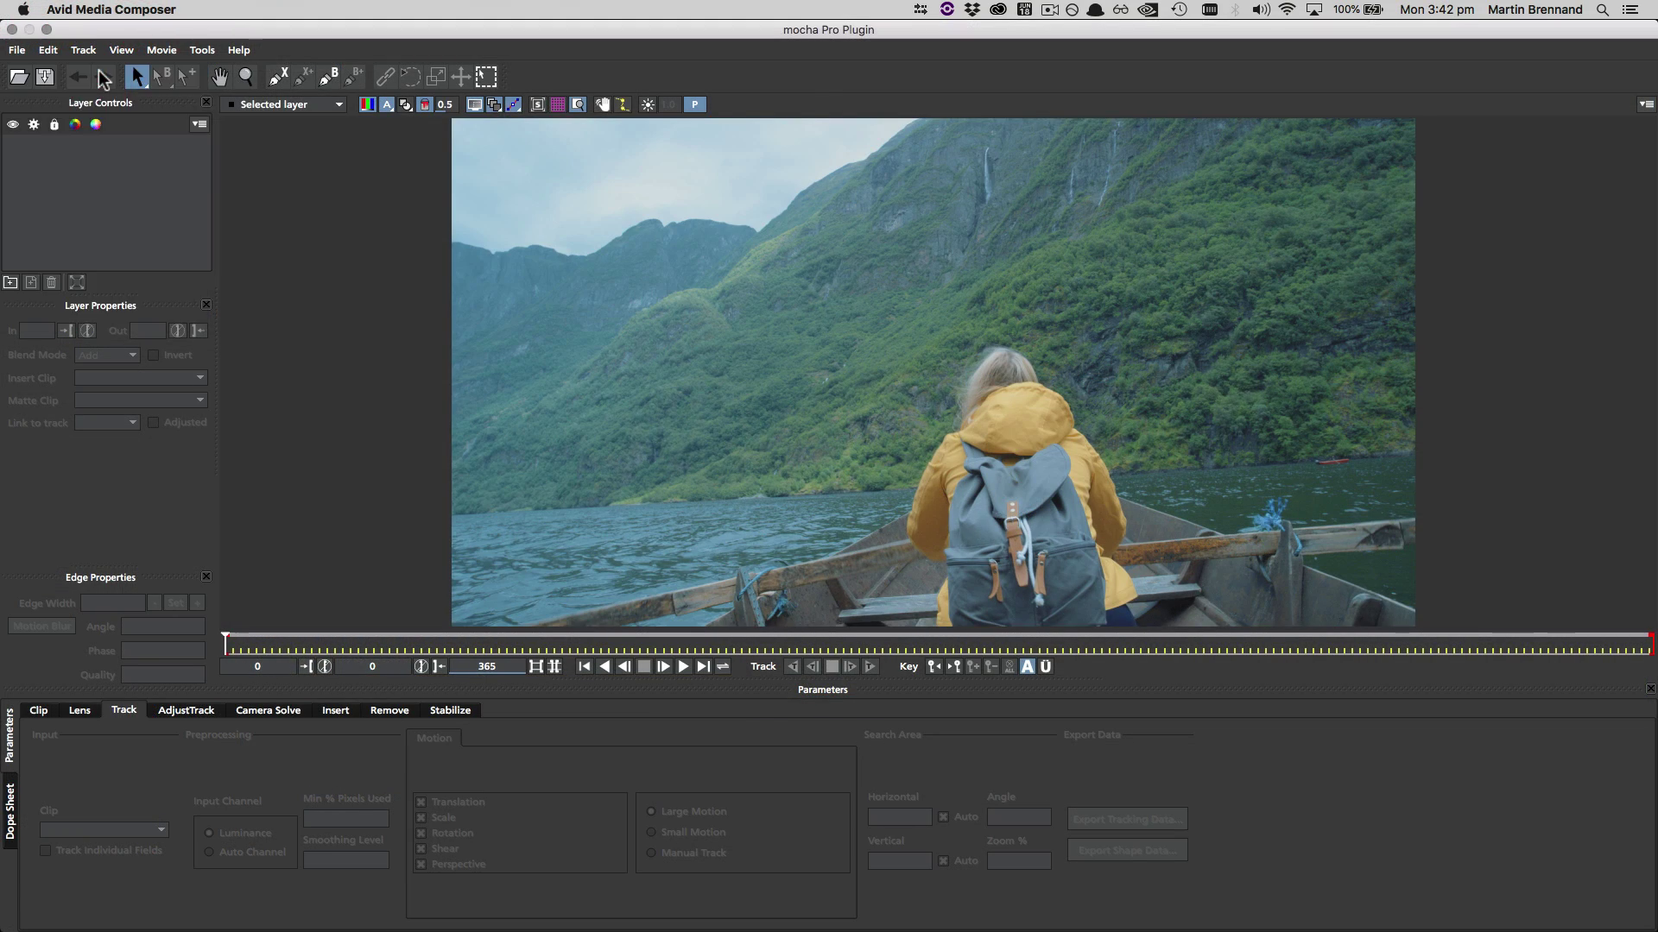
double_click(494, 134)
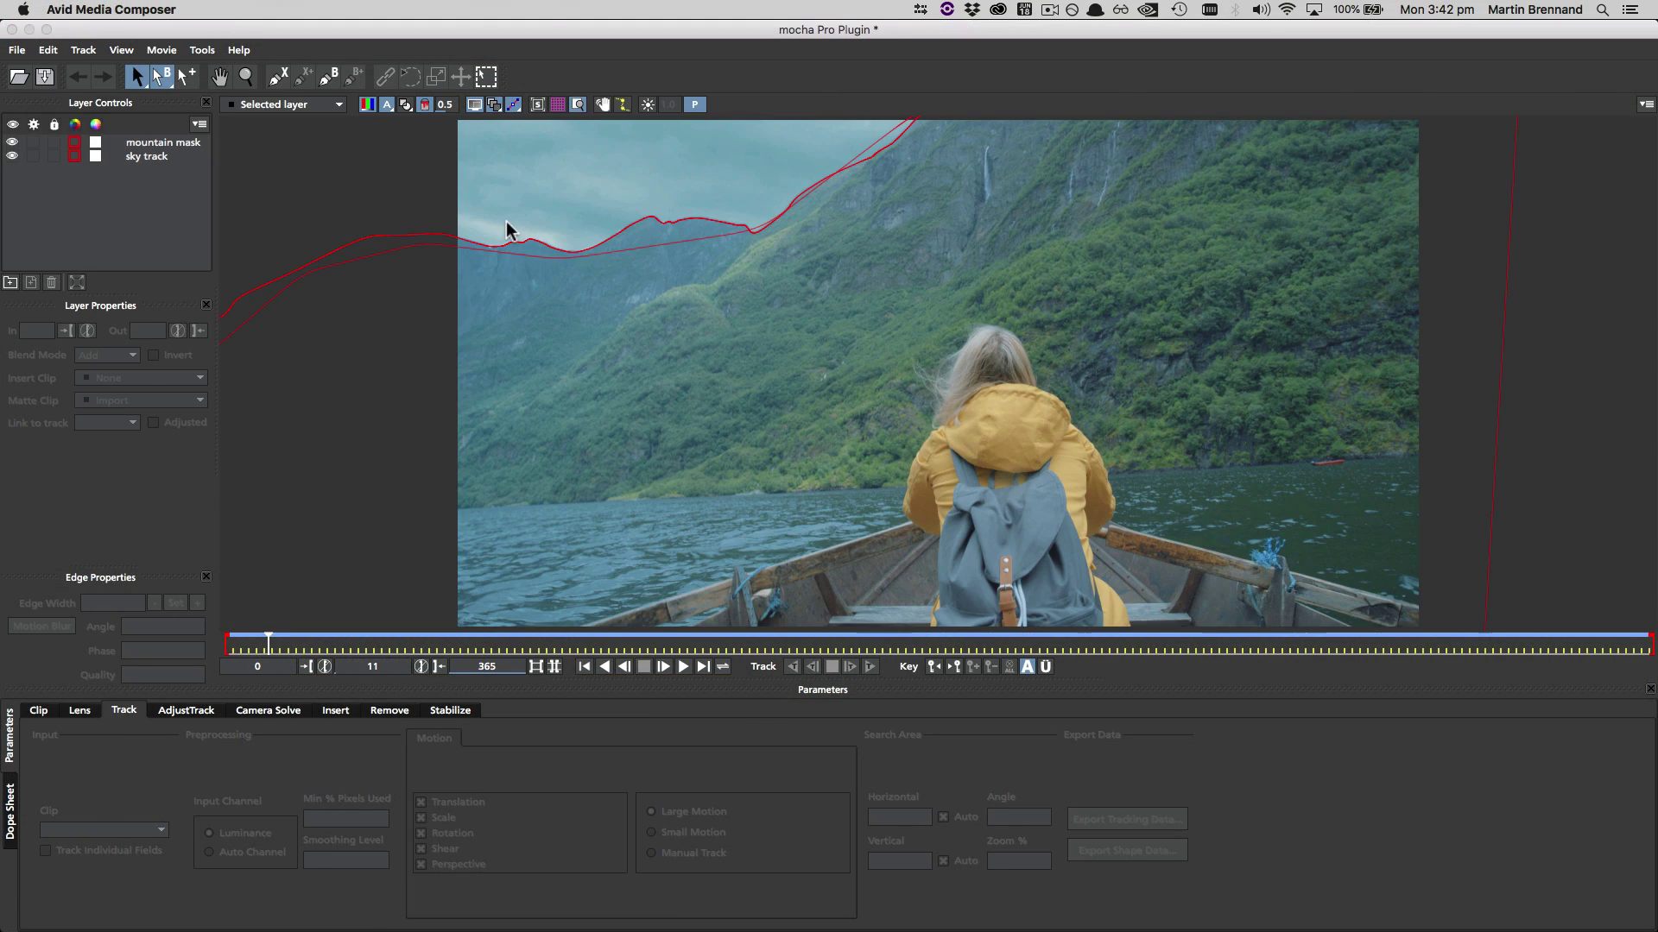
click(574, 251)
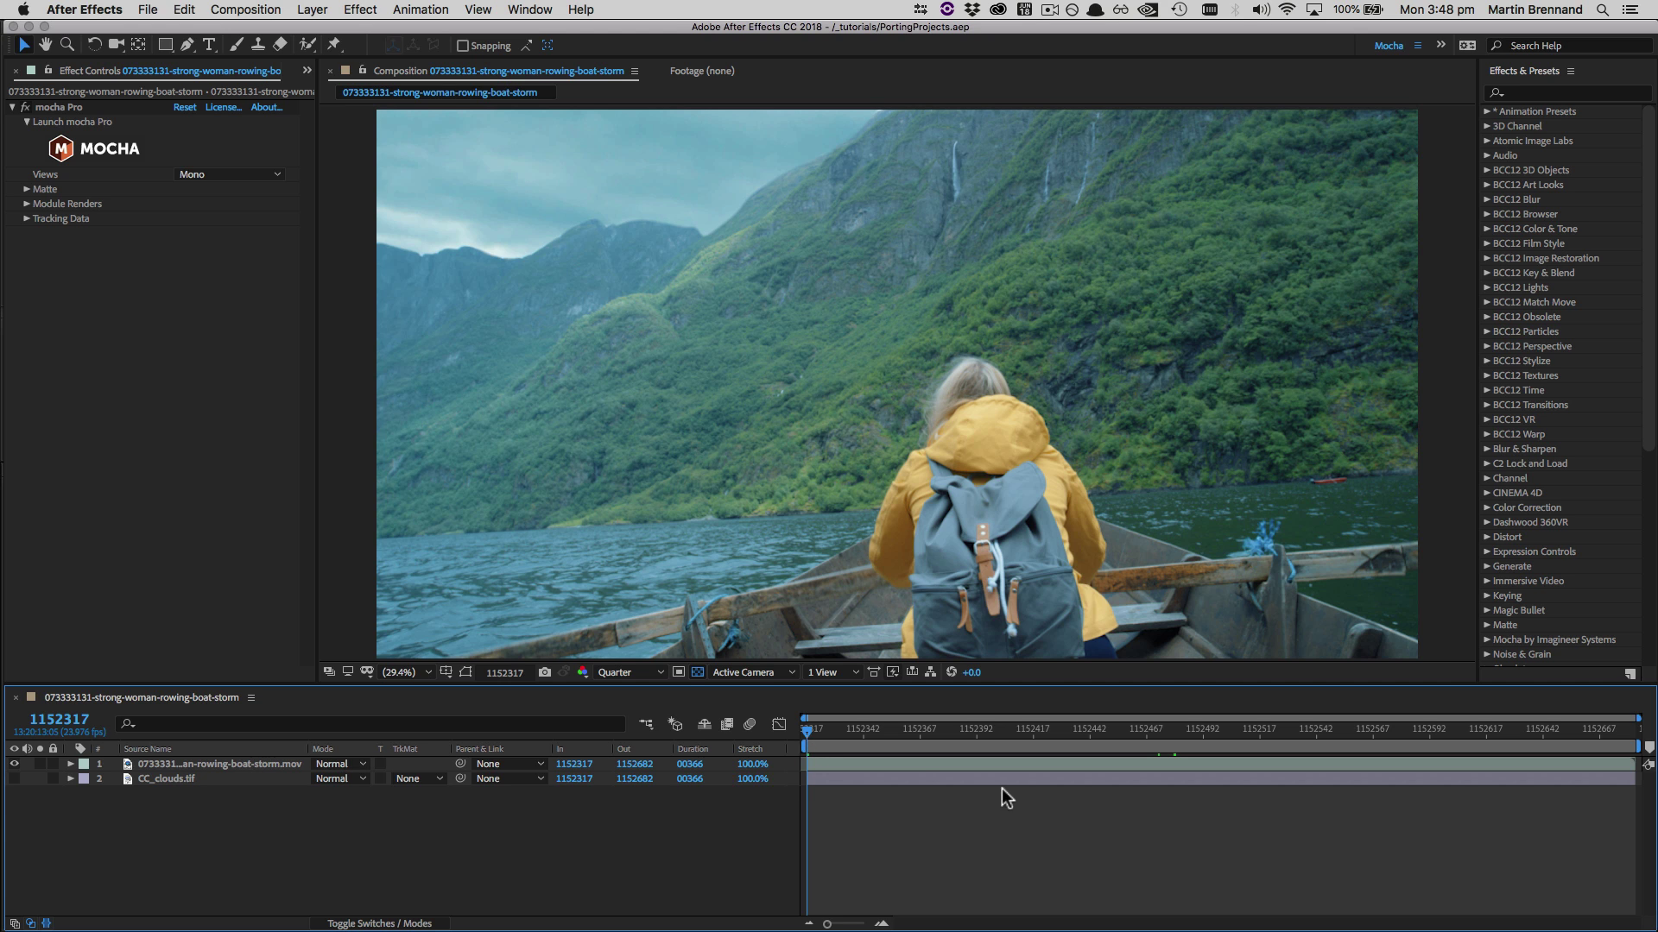
Step: Slide the boat layer 40 frames later, undo the shift, and launch mocha Pro from Effect Controls
drag(903, 765, 992, 763)
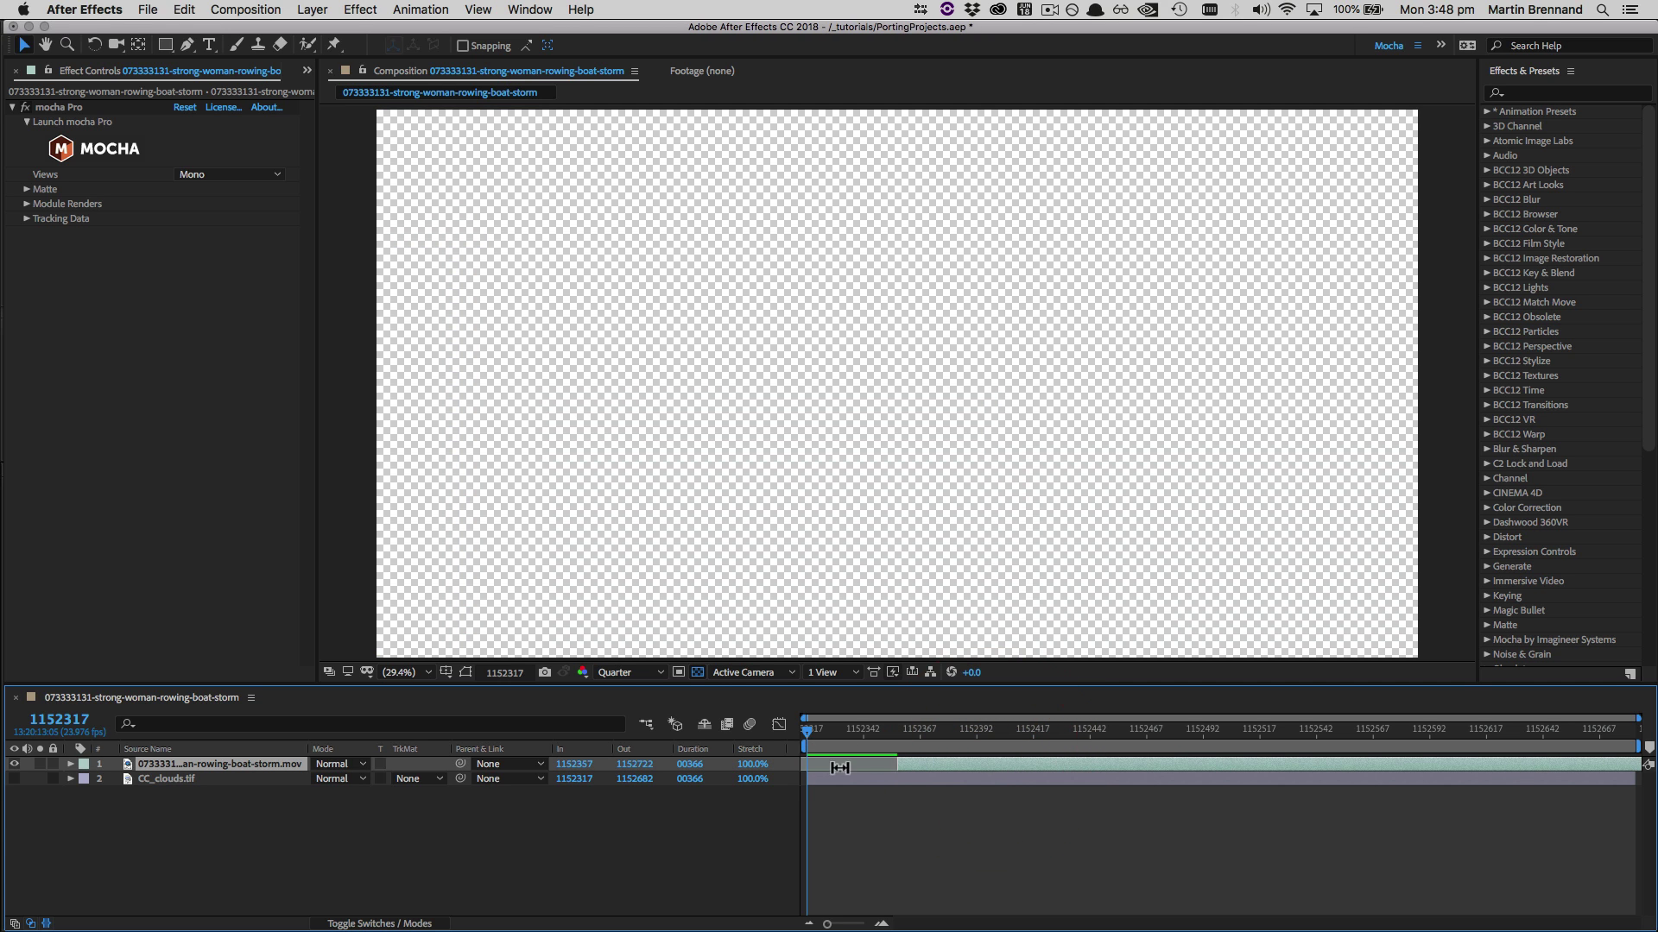
key(super+z)
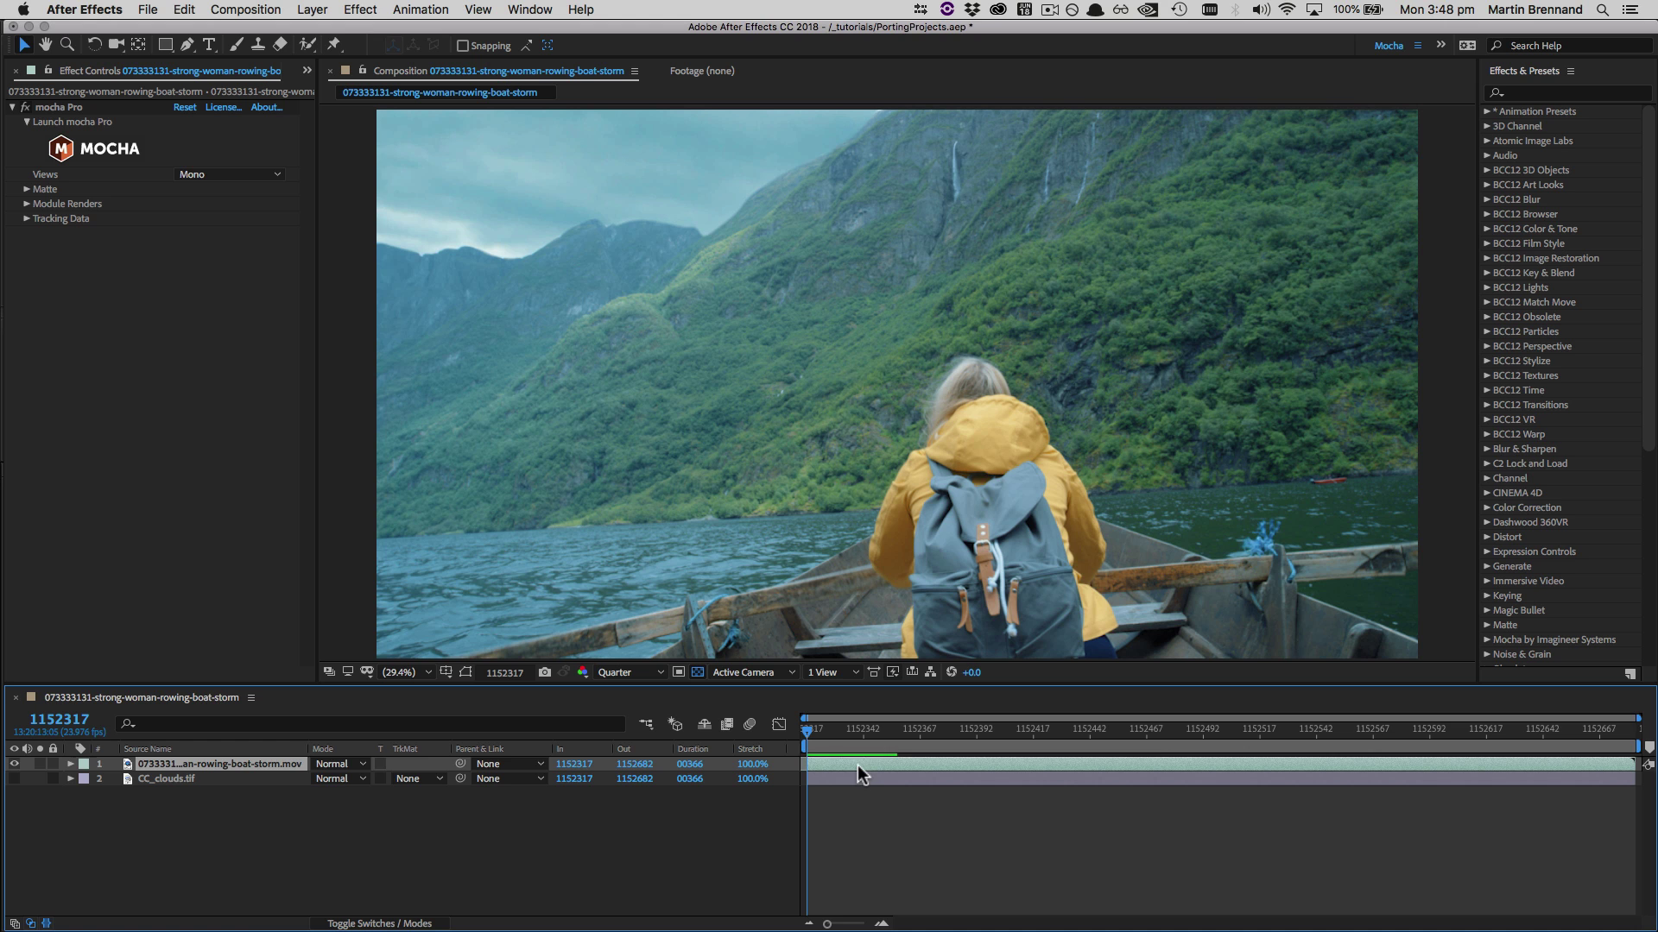
click(88, 145)
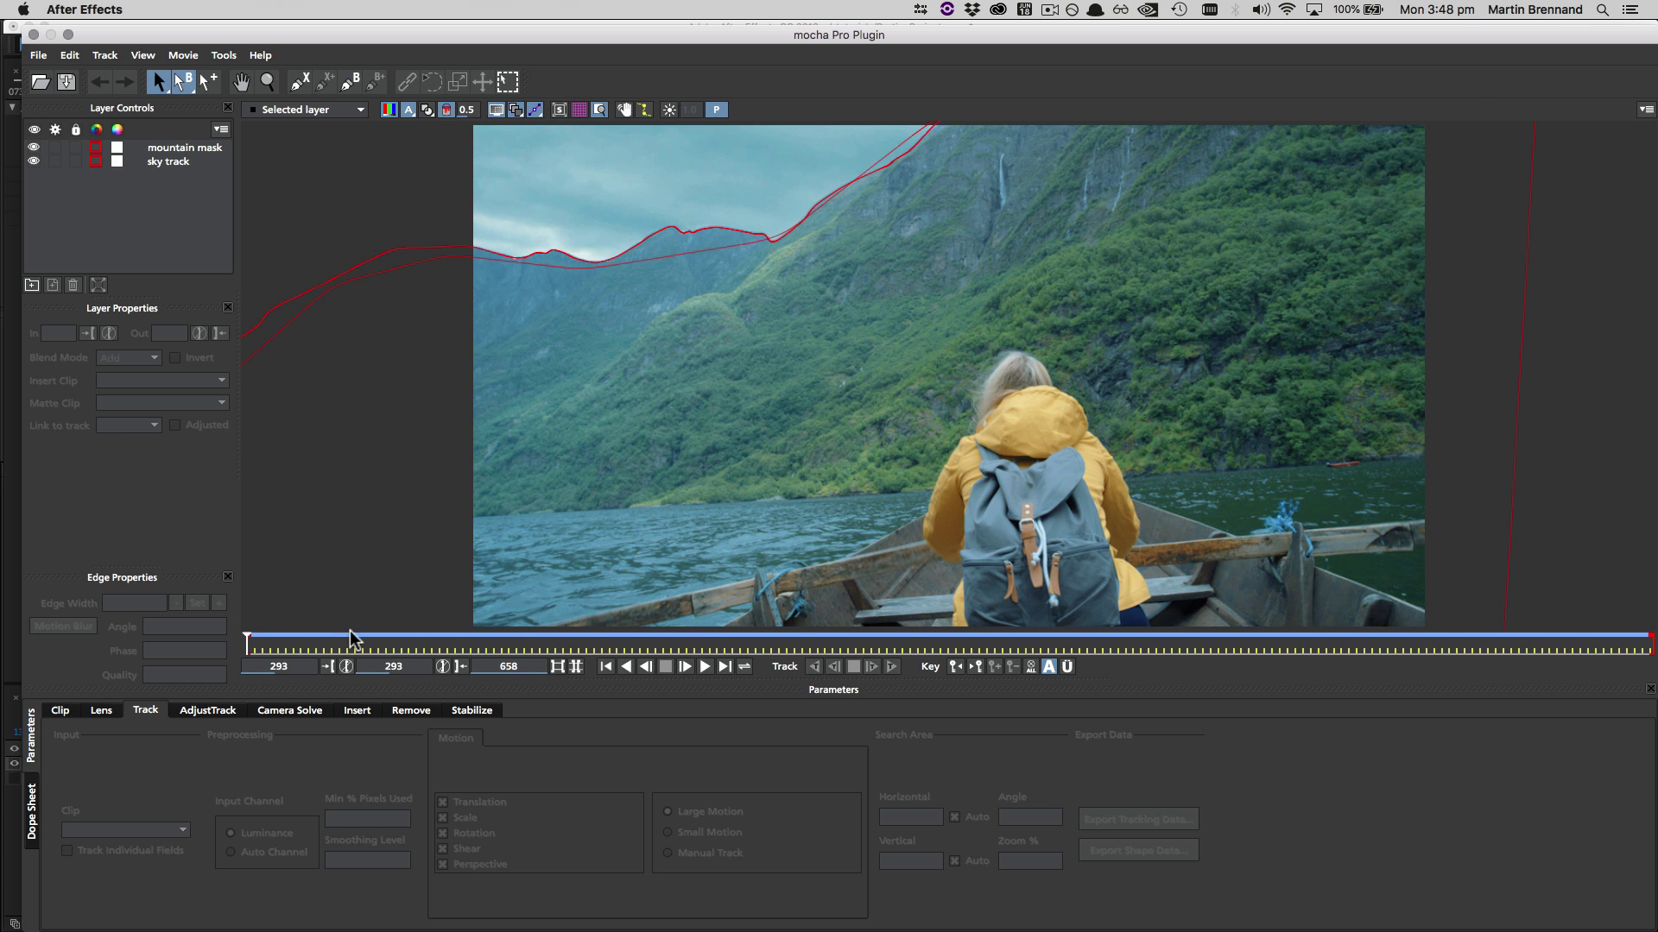
Step: Set the work range in point at the current frame and begin saving the project as Rowing_Sky_Insert.mocha
click(278, 676)
click(576, 667)
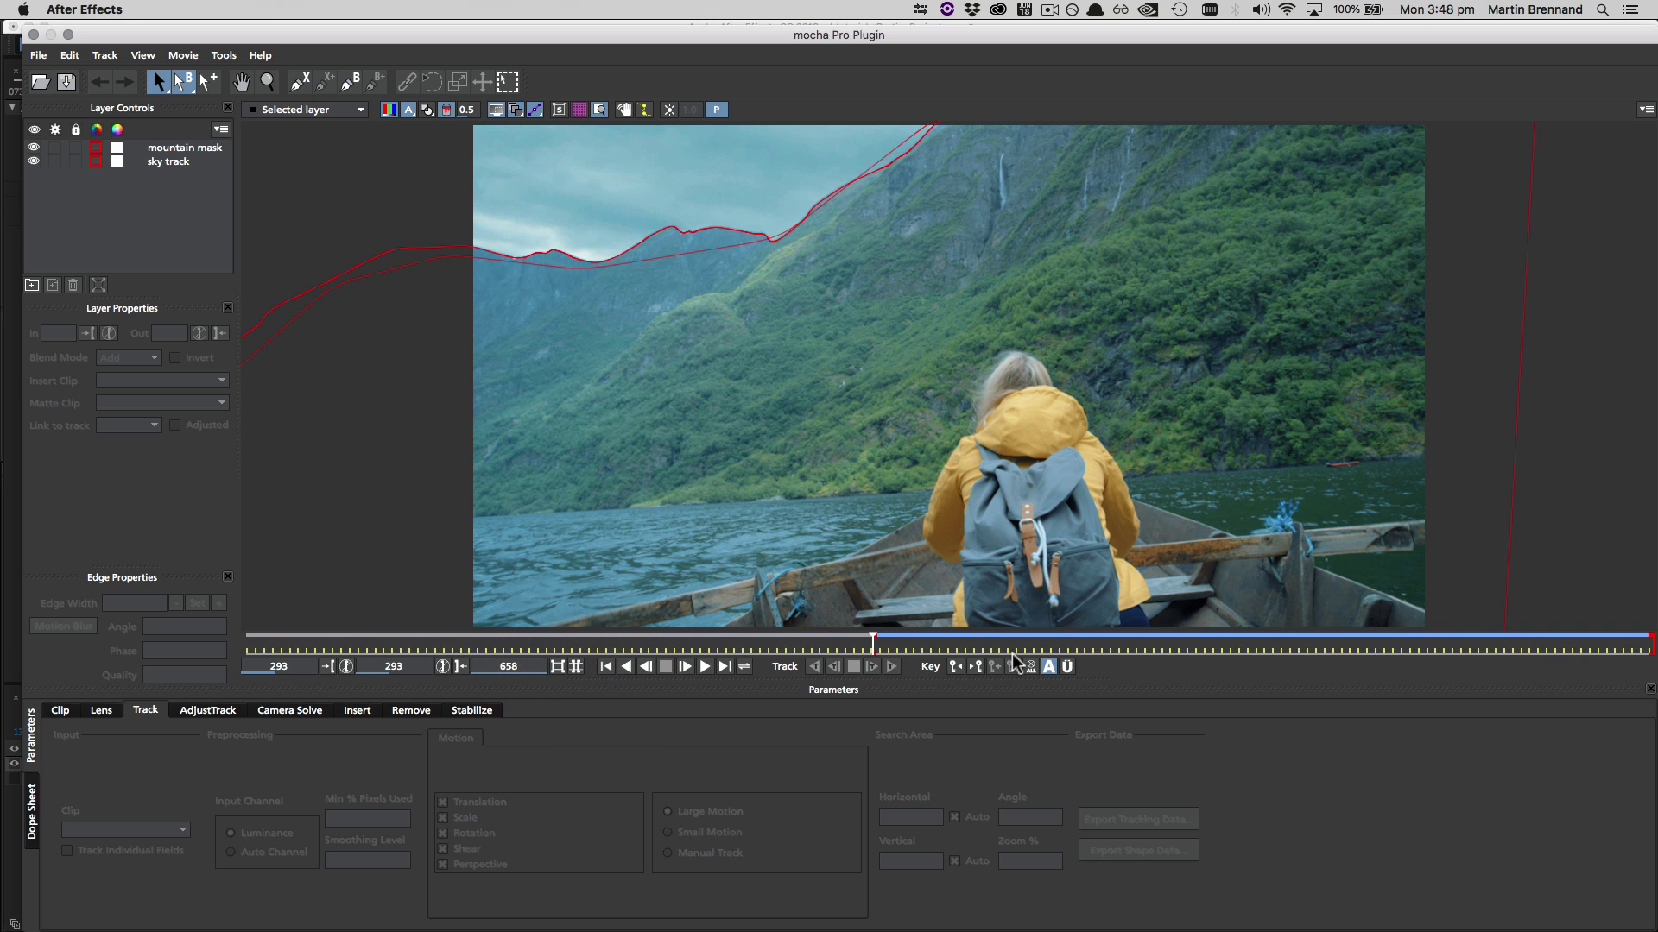
click(38, 54)
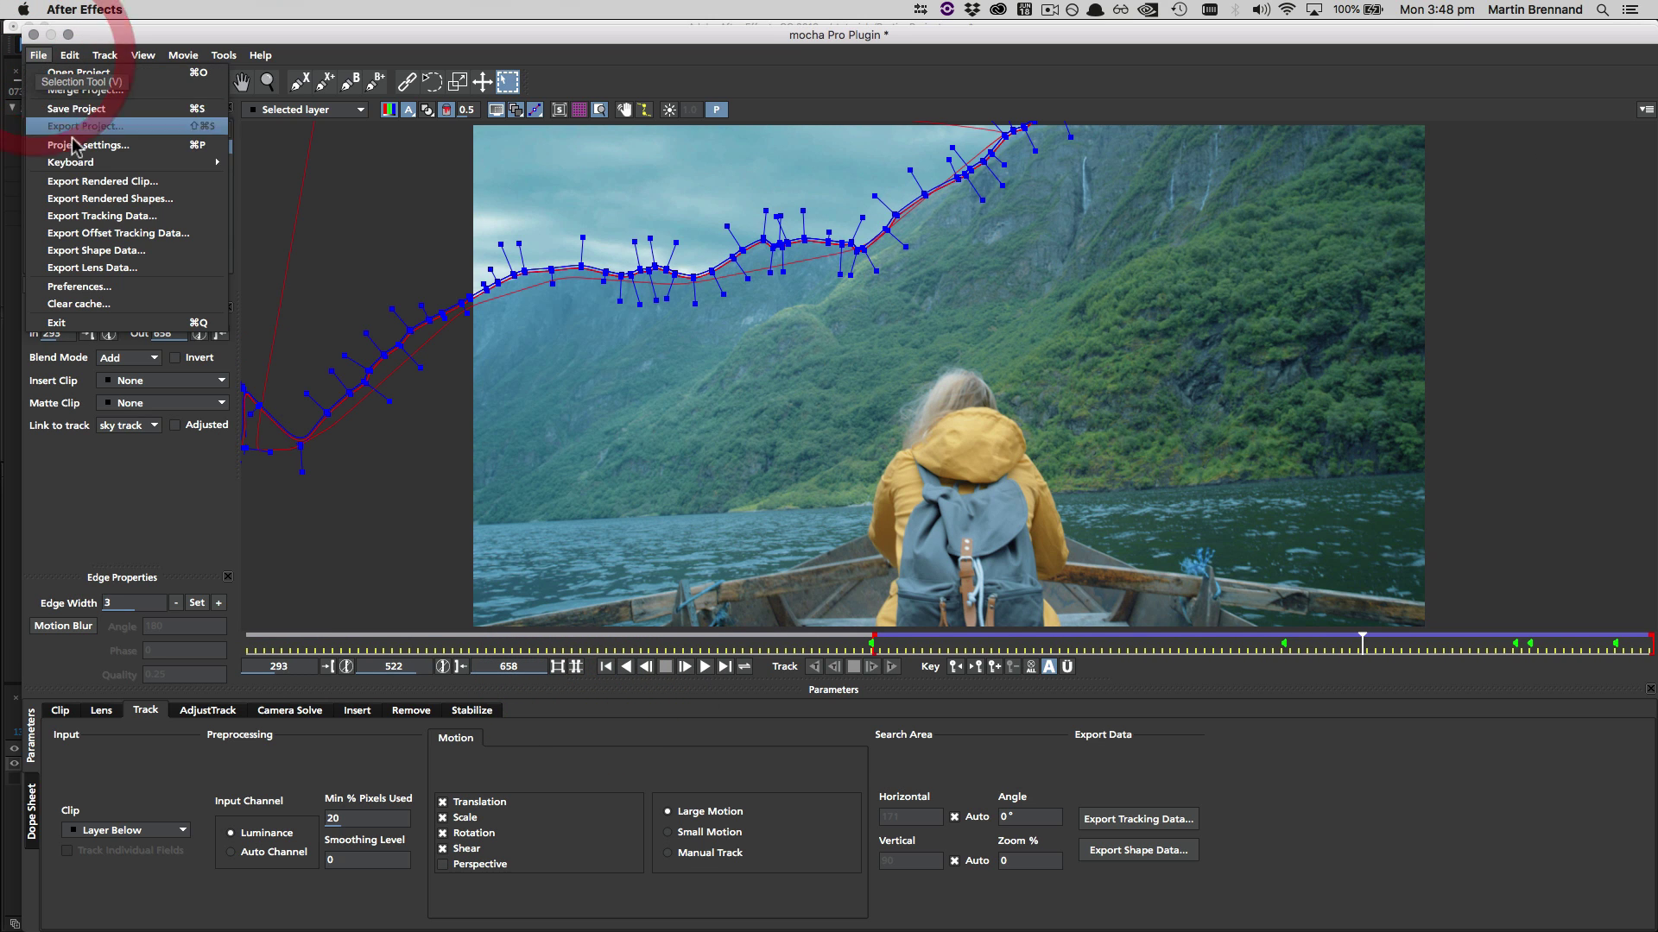
click(76, 109)
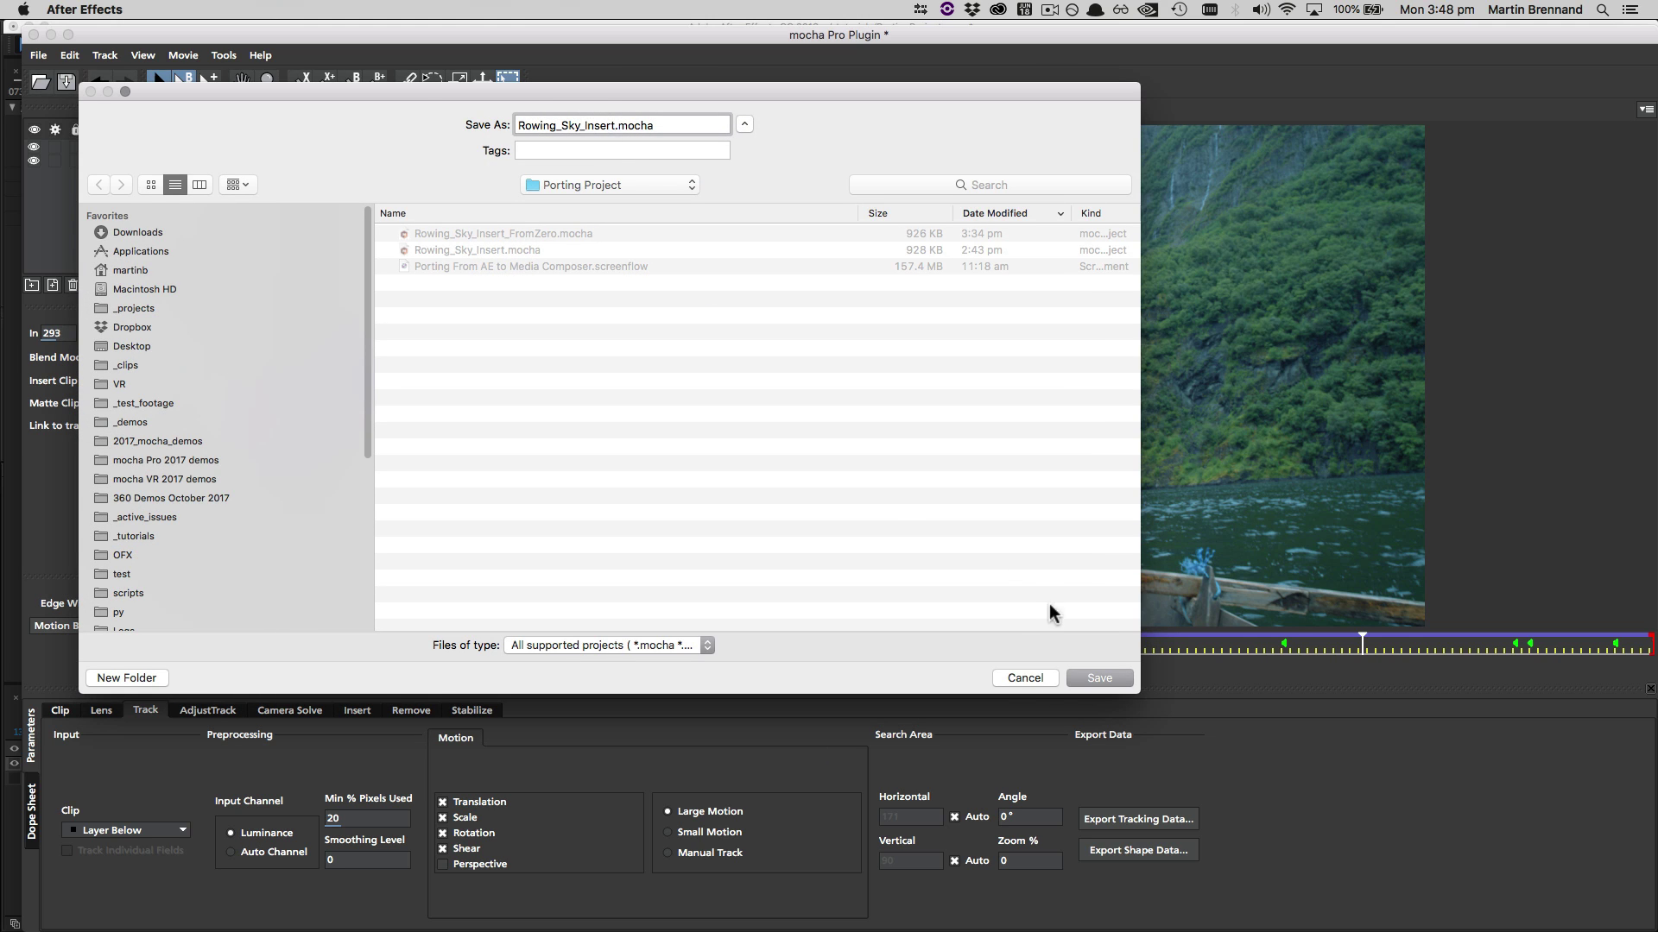
Step: Save the project, replacing the existing Rowing_Sky_Insert.mocha file
click(1100, 677)
click(742, 205)
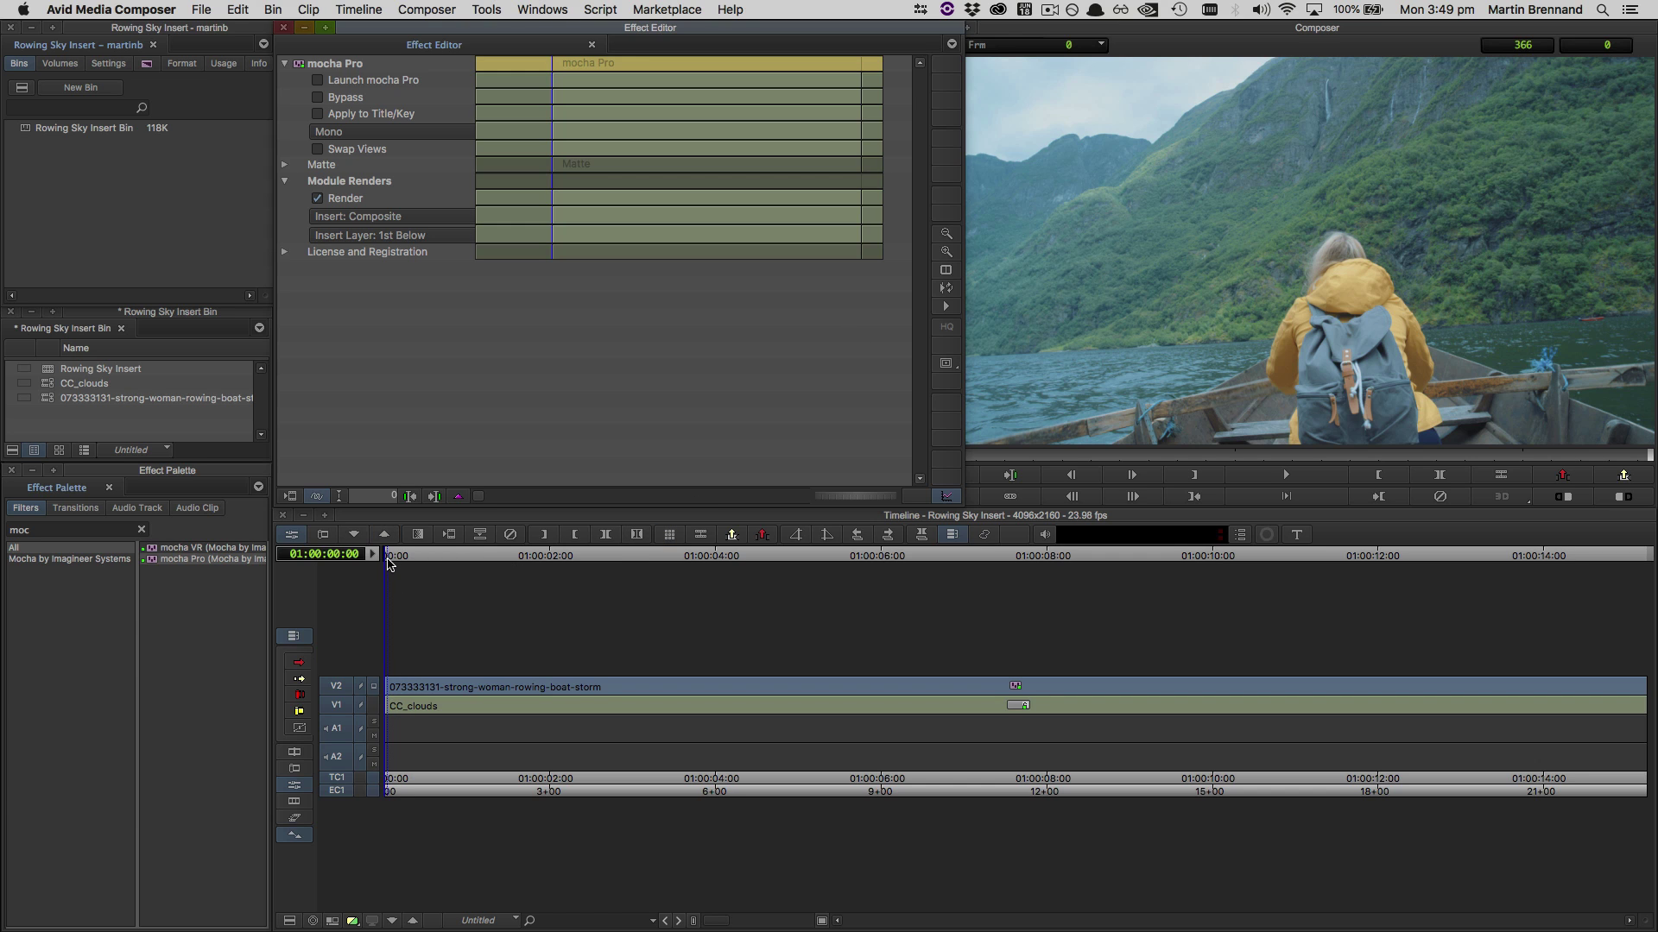
Step: Launch mocha Pro from the Effect Editor and open the Rowing_Sky_Insert.mocha project
click(318, 84)
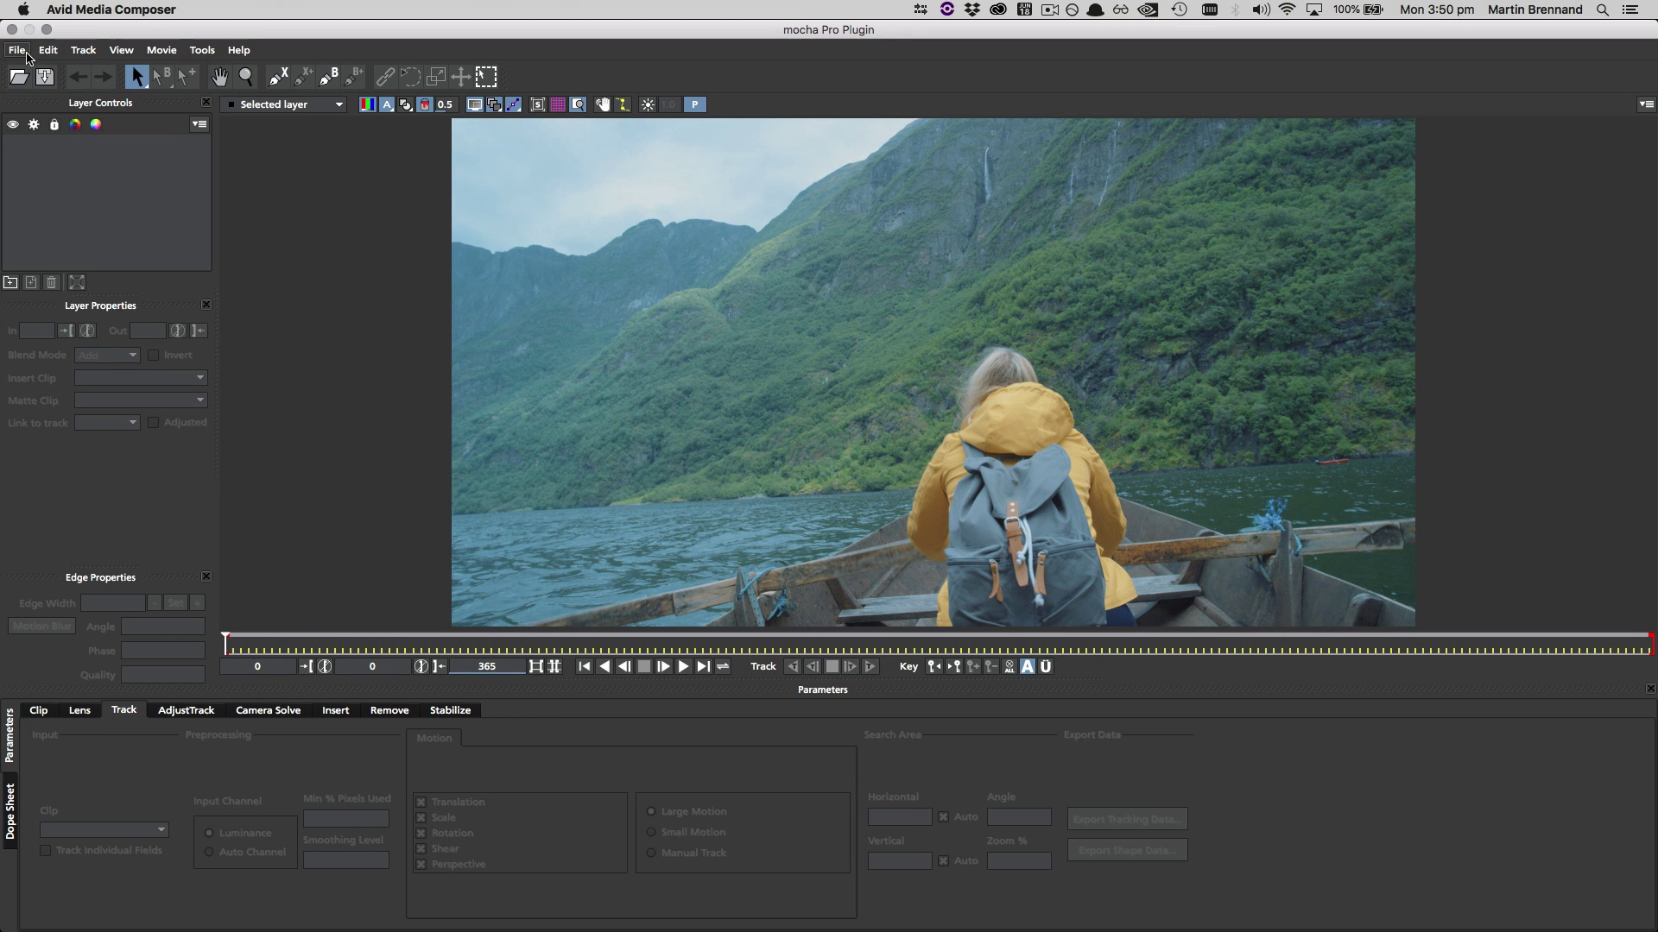
click(17, 49)
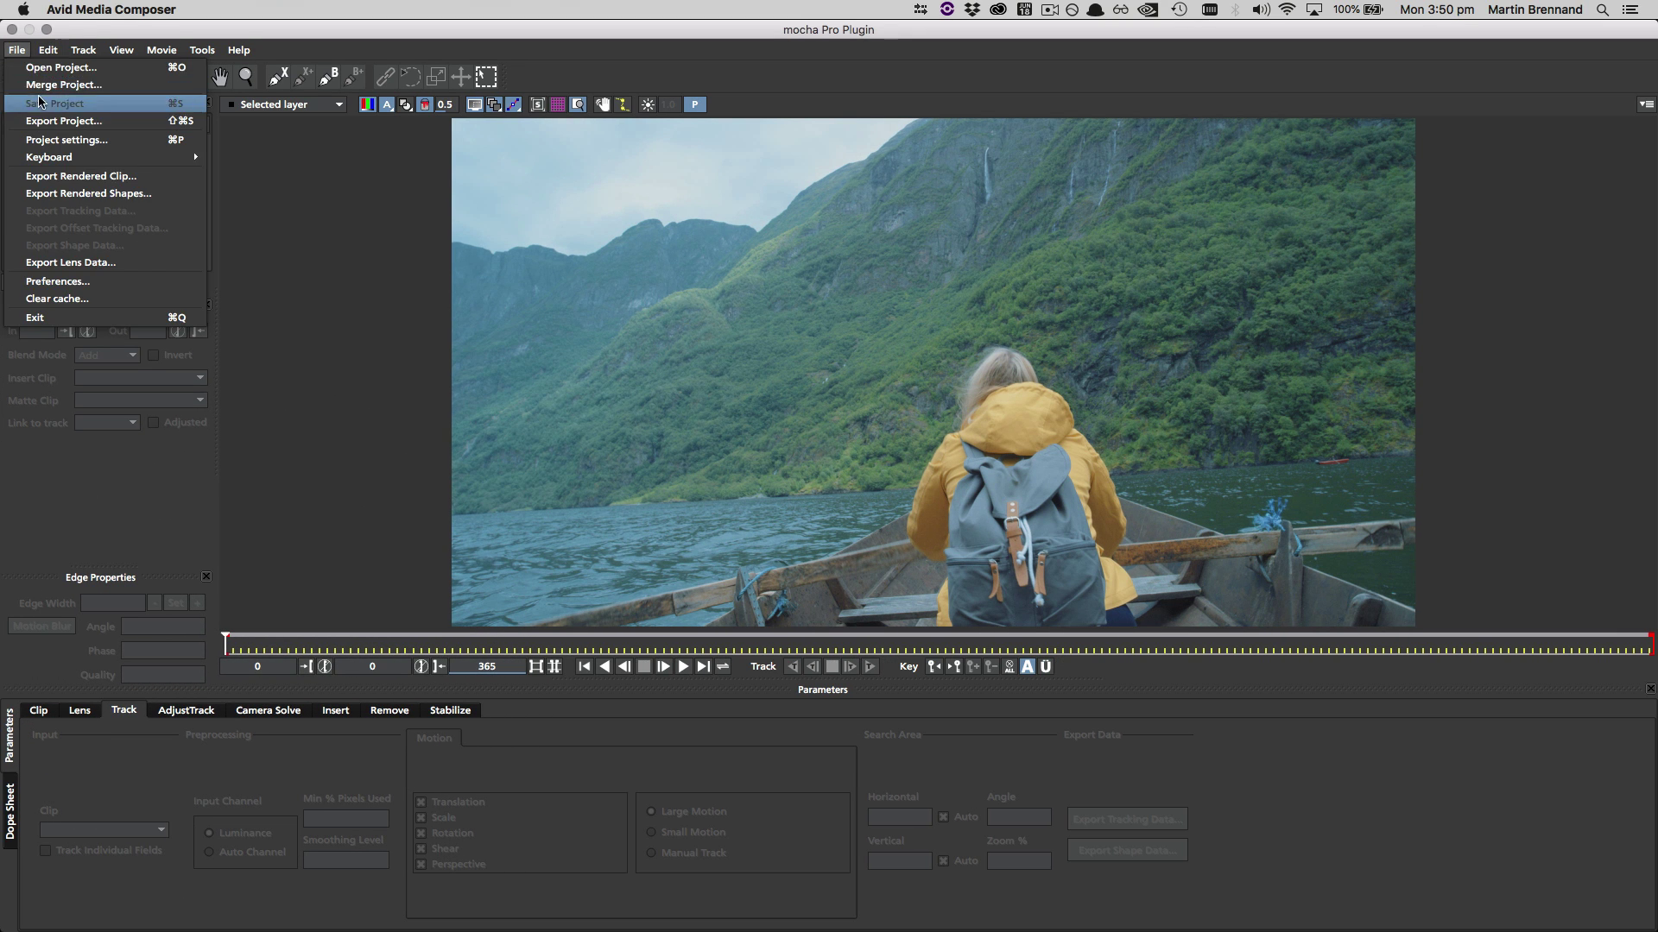
click(60, 66)
click(456, 139)
click(757, 510)
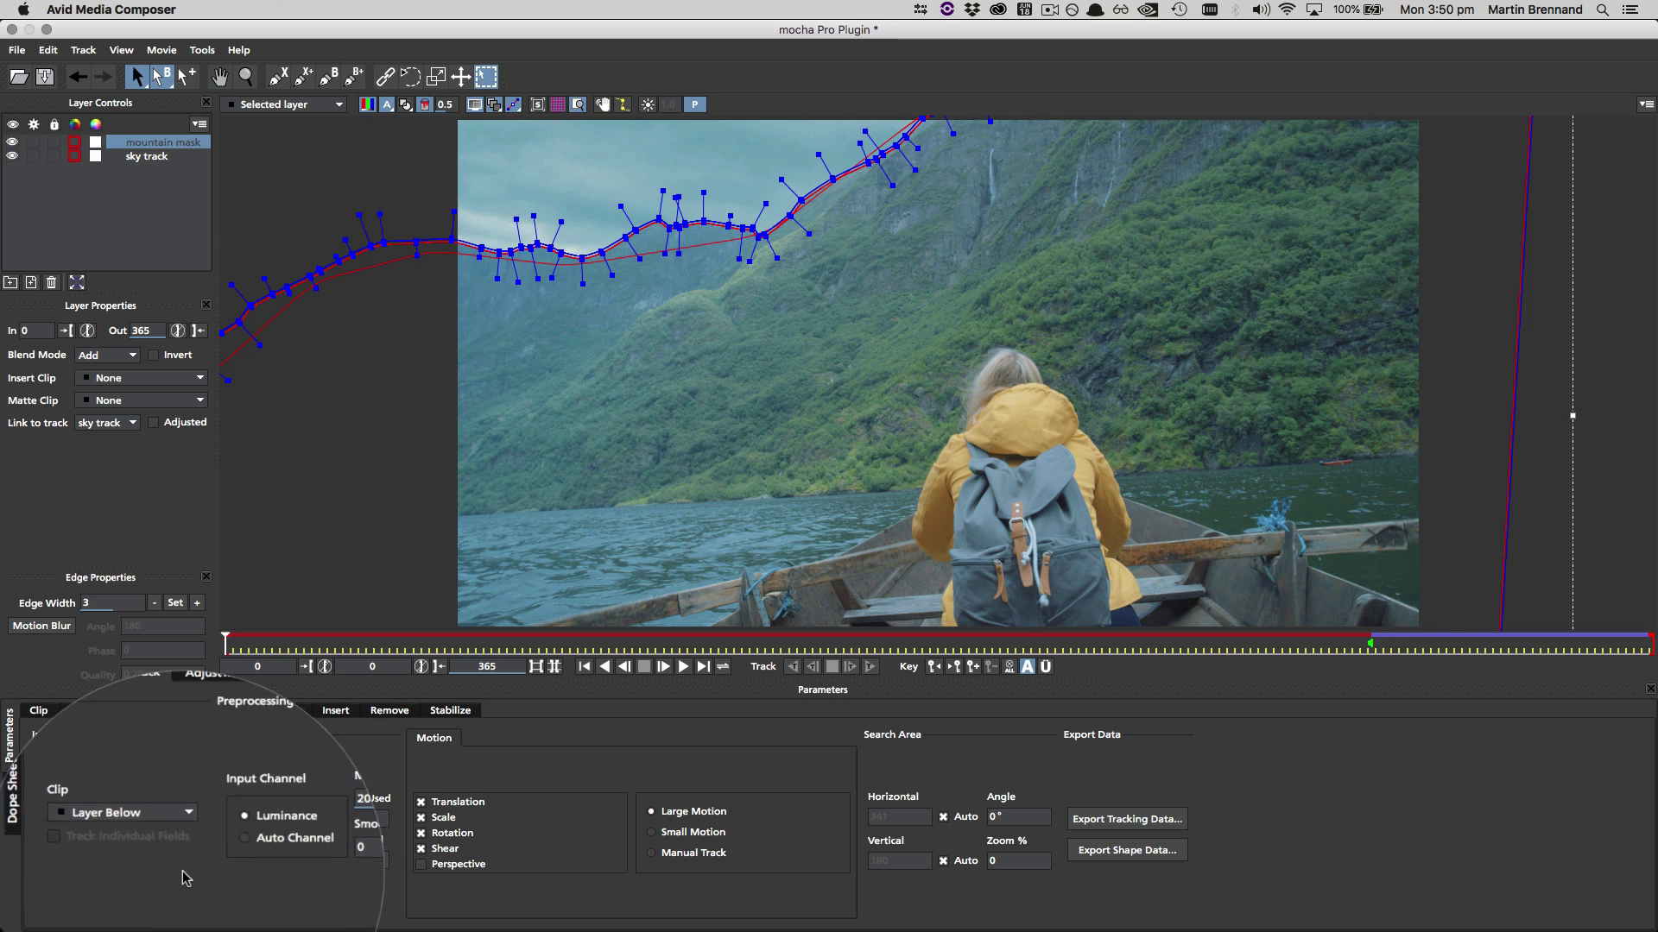
Step: In the Dope Sheet, drag the mountain mask's keyframes from around frame 291 to frame 0
click(11, 810)
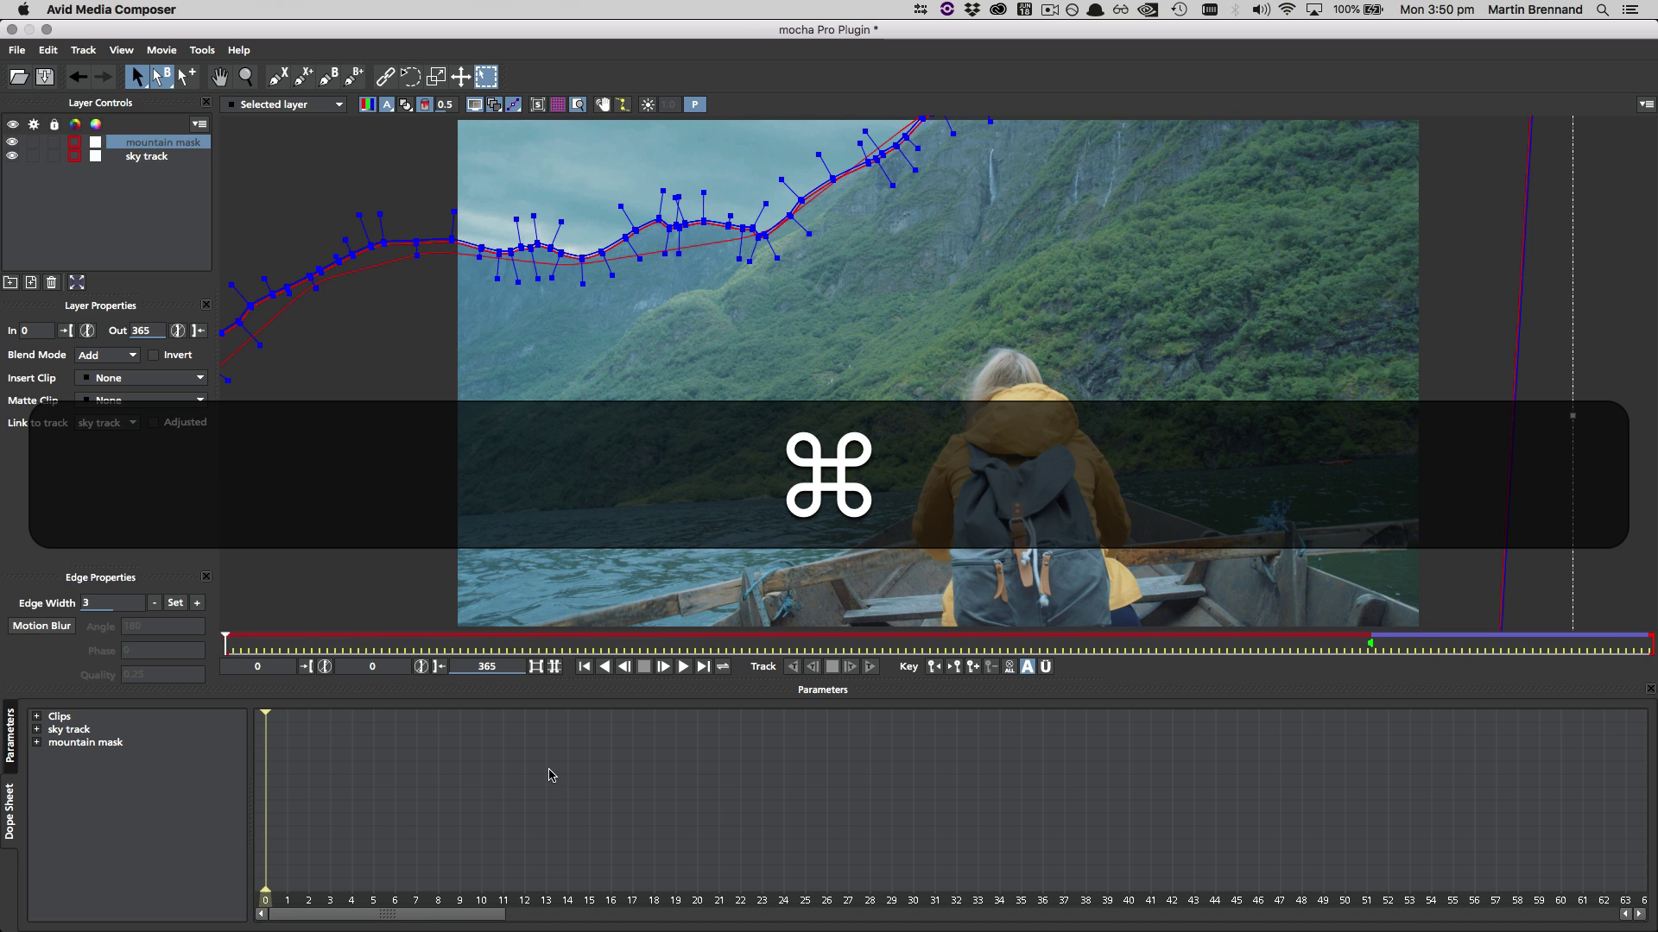
scroll(552, 775, down, 5)
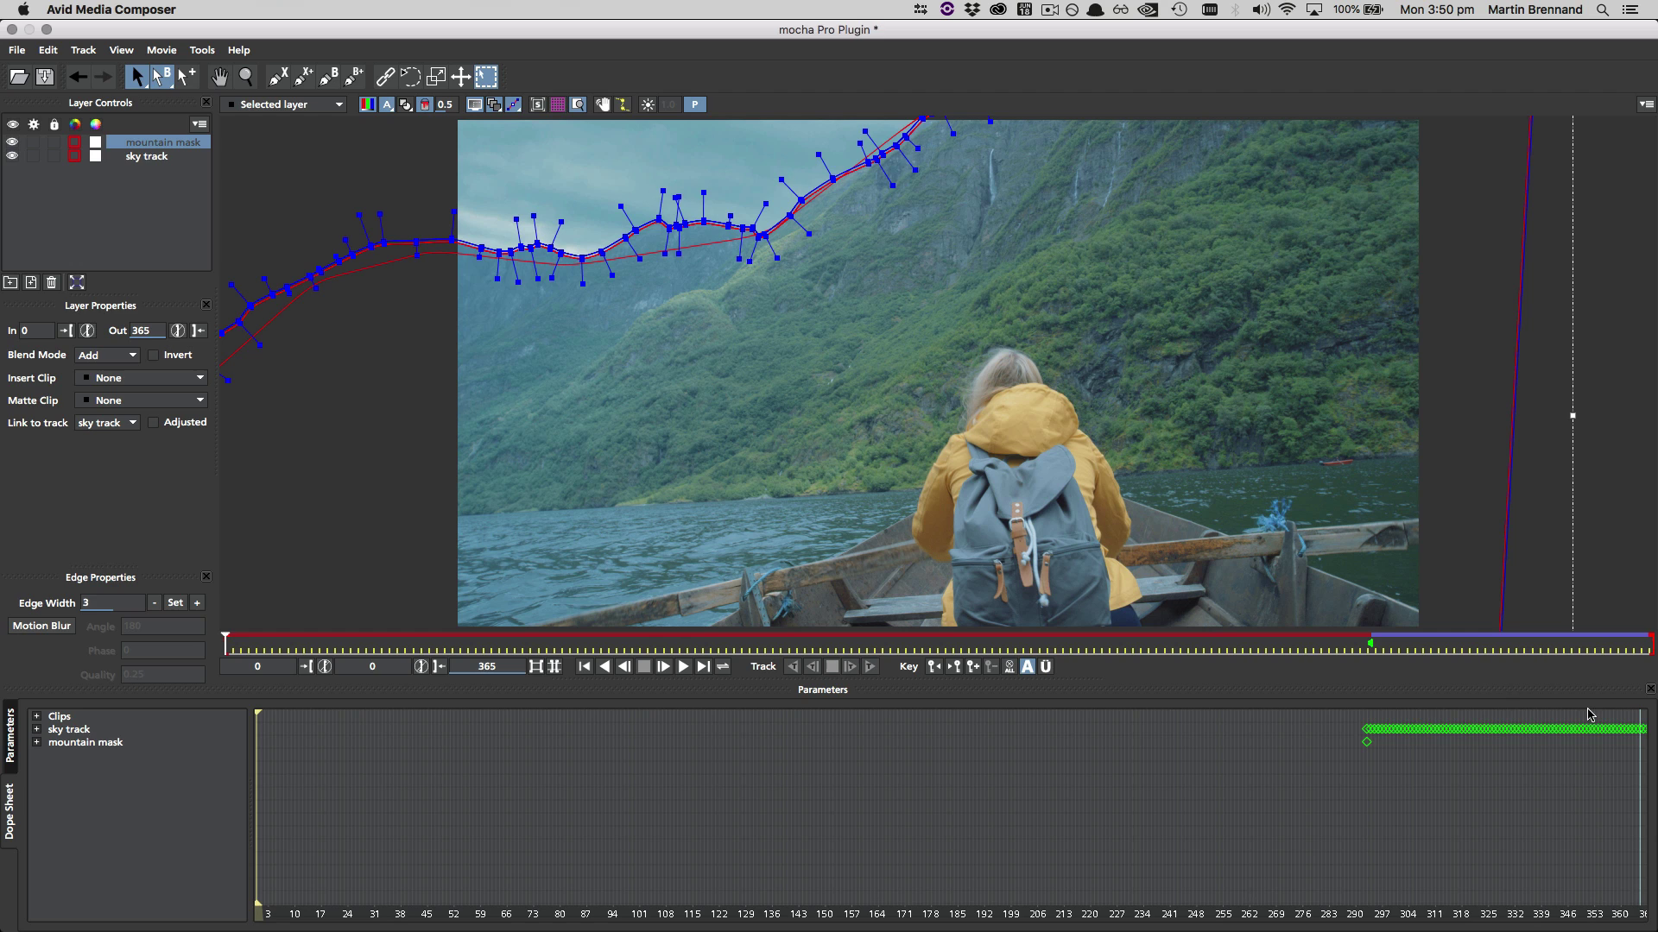
drag(1346, 717, 1645, 836)
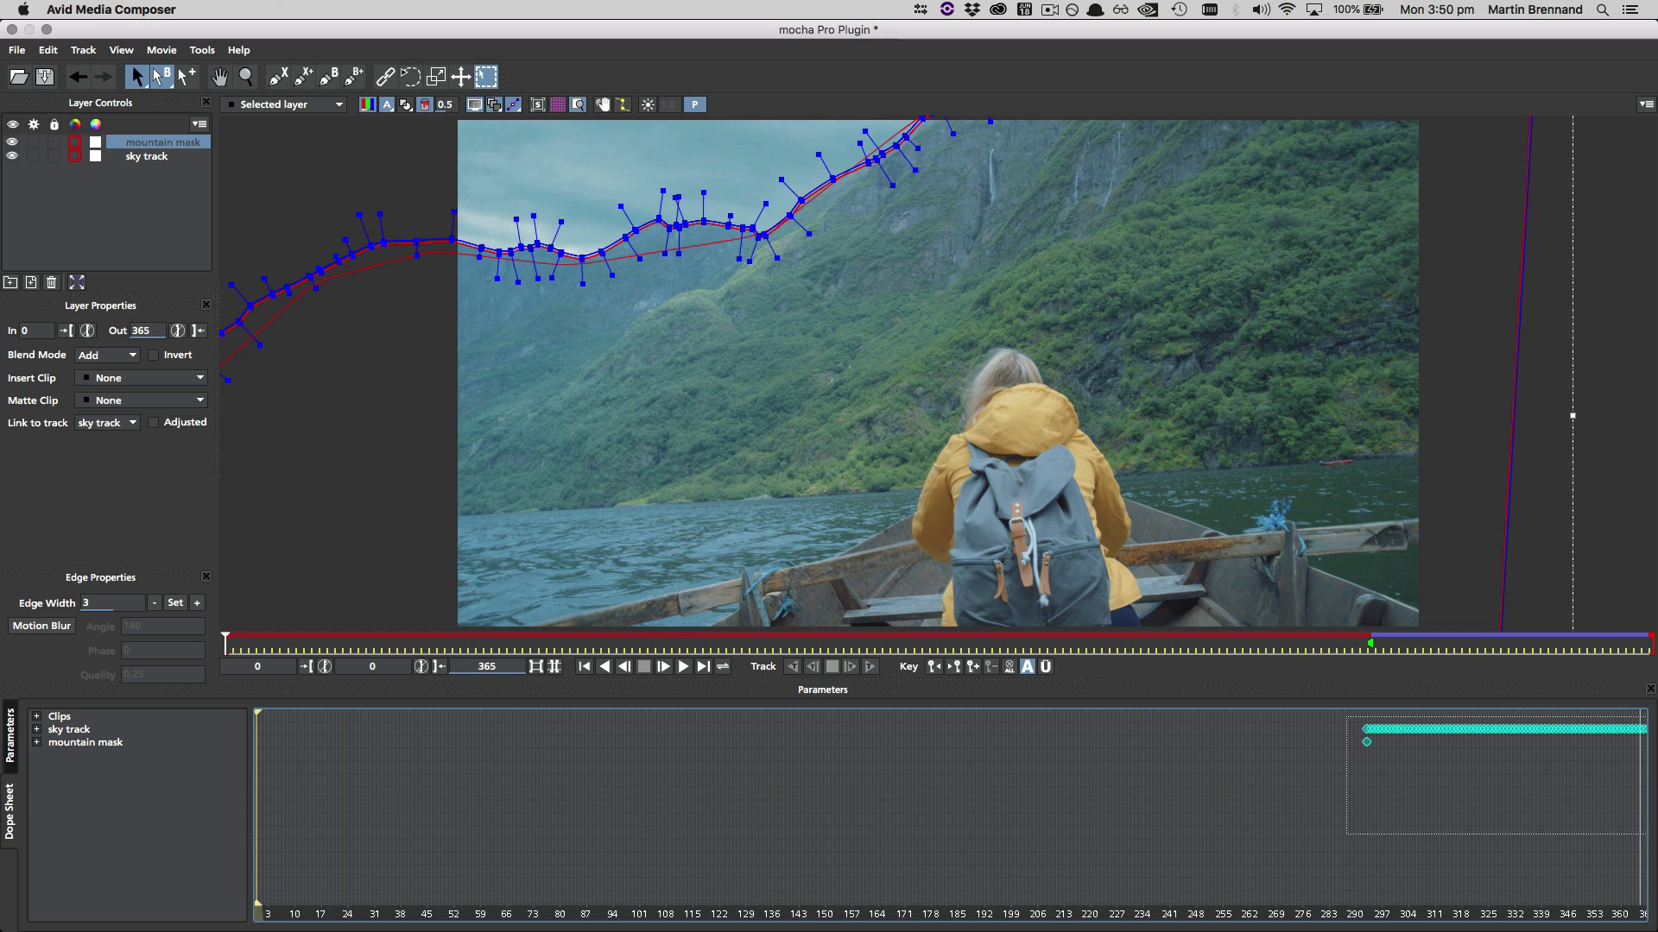
drag(1480, 737, 370, 748)
Step: Switch back to the Track parameters panel below the clip
click(18, 725)
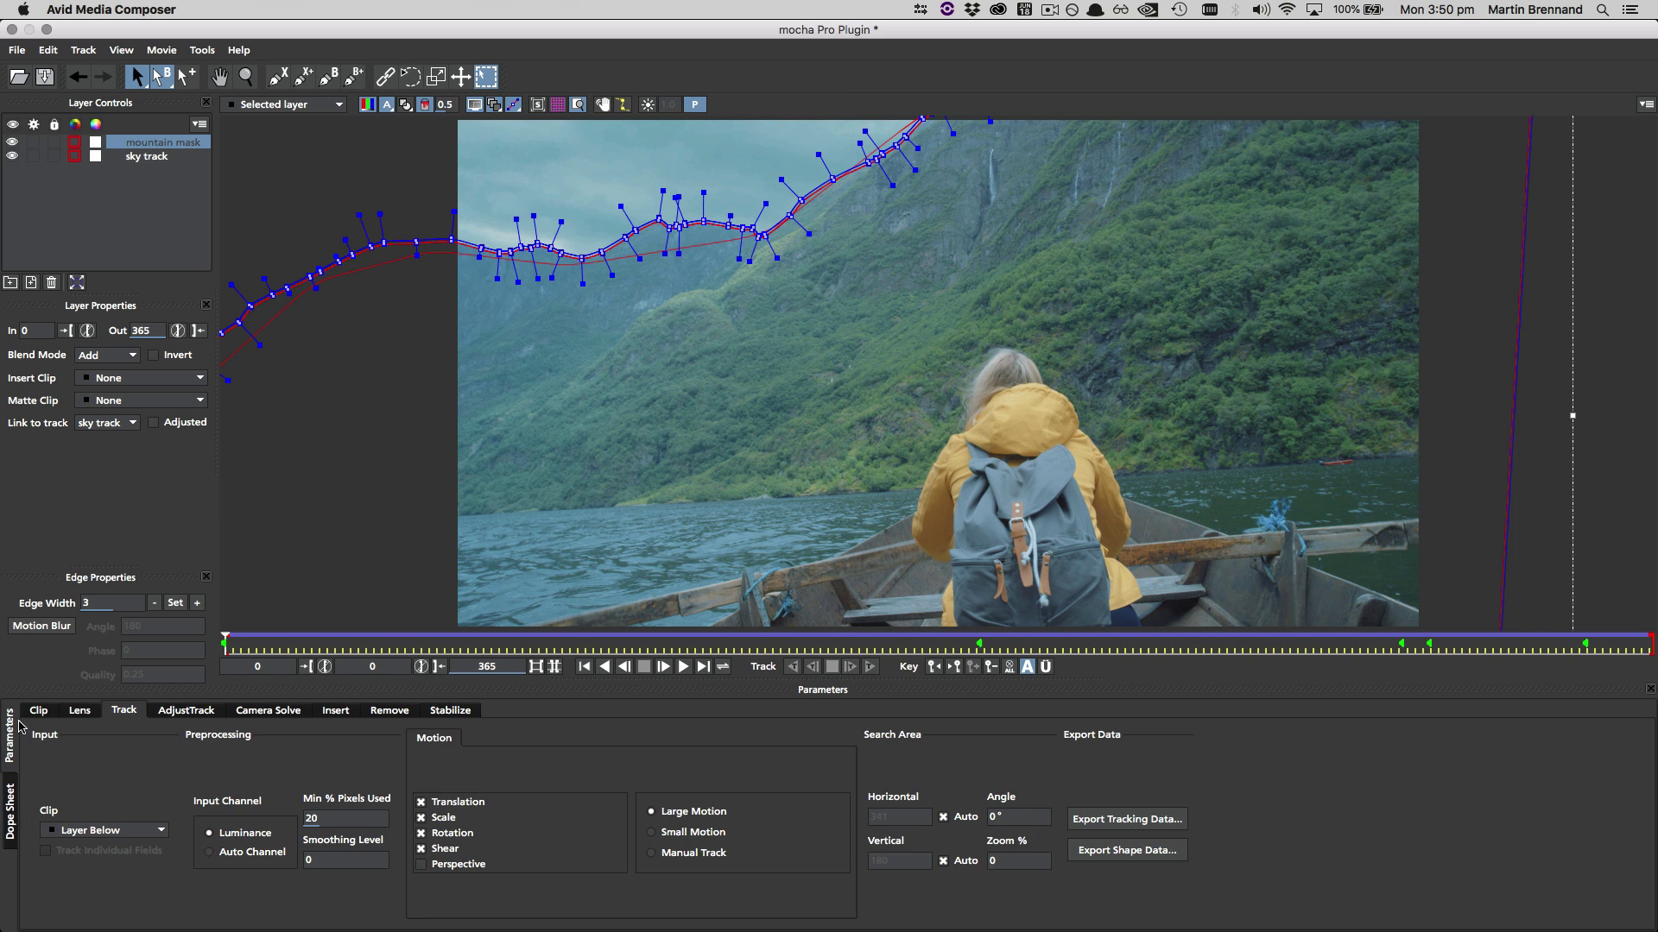